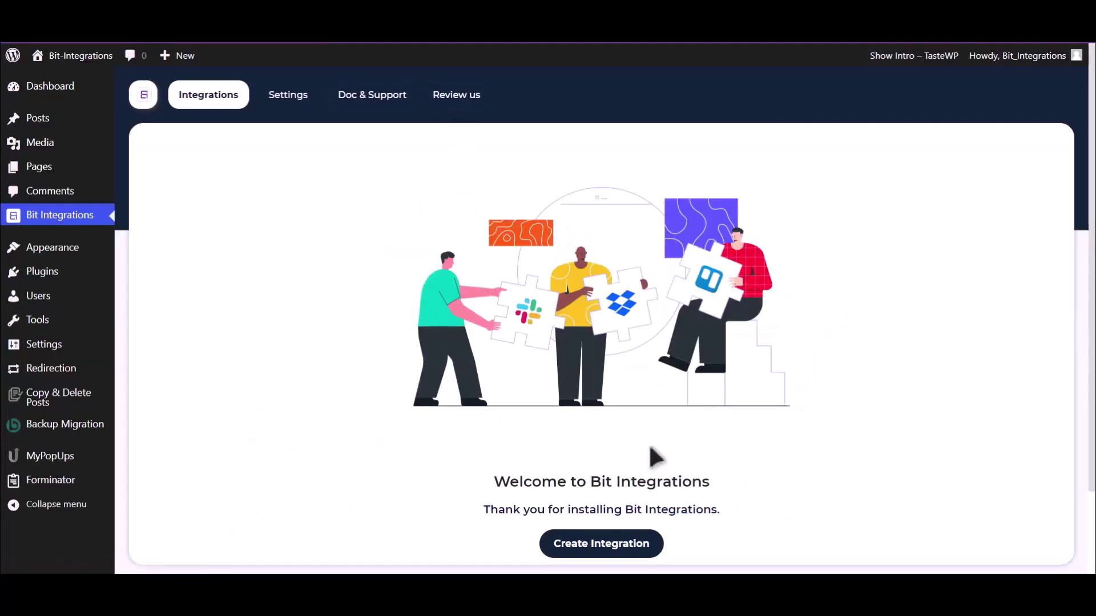
Step: Create a new integration with Forminator as trigger and the contact-us form as source
left_click(612, 548)
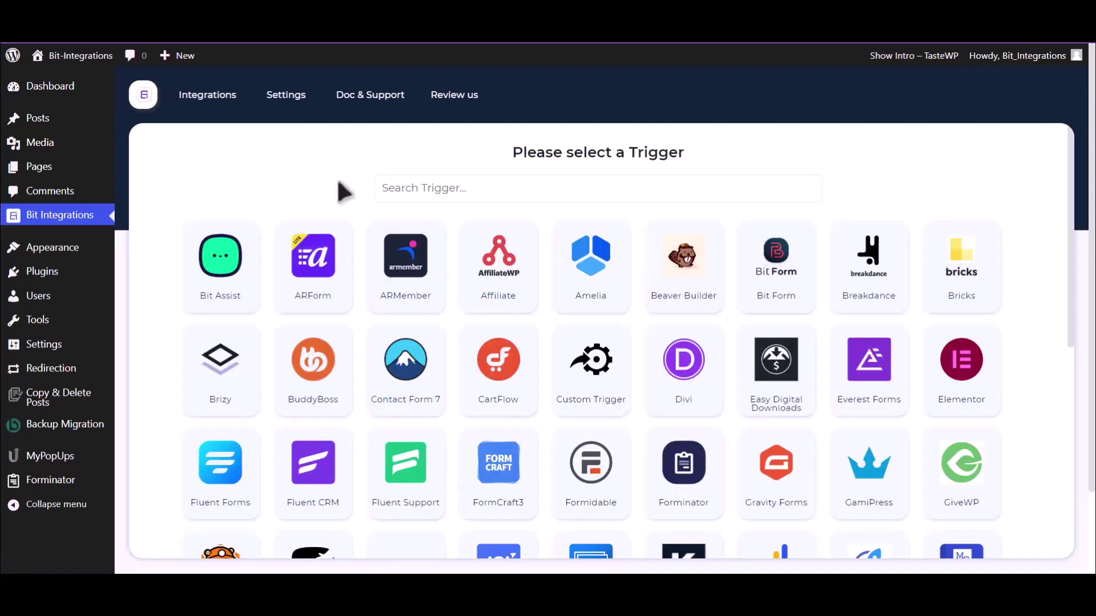
left_click(460, 186)
type("For")
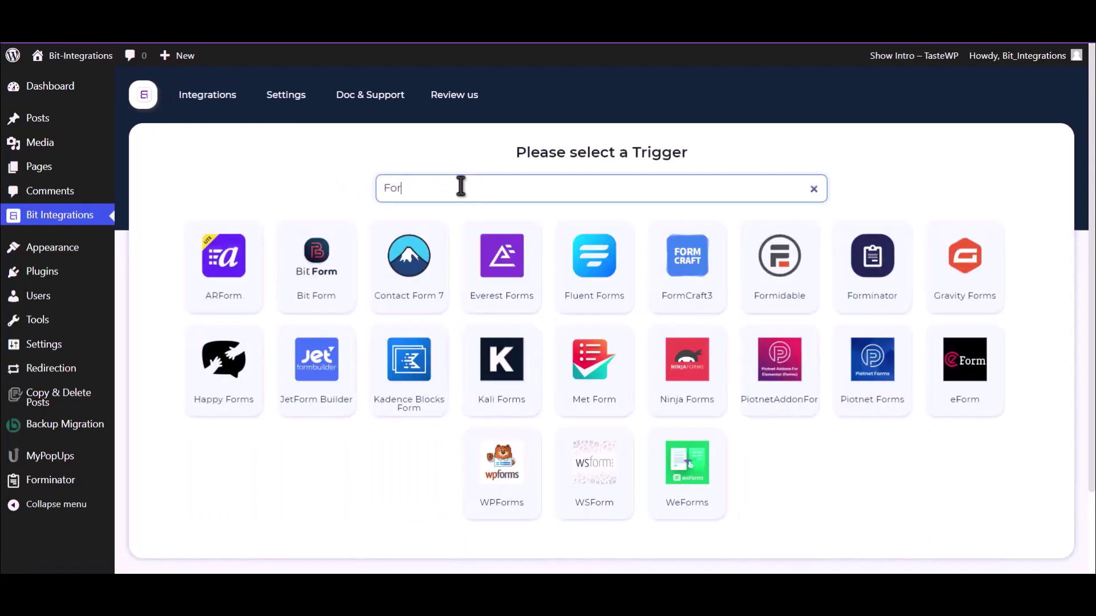
left_click(870, 279)
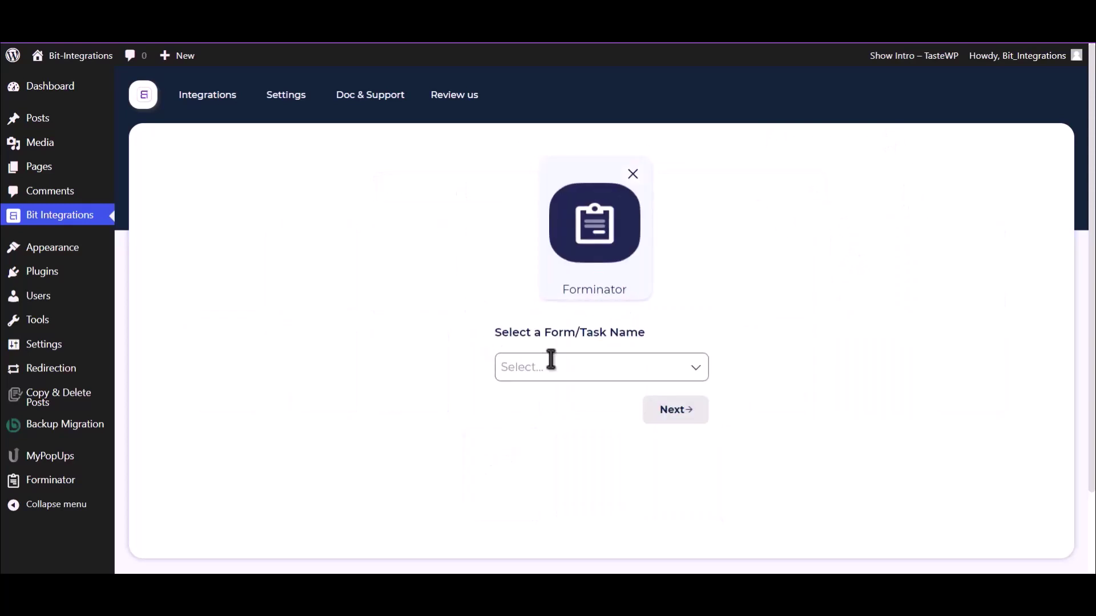
left_click(553, 361)
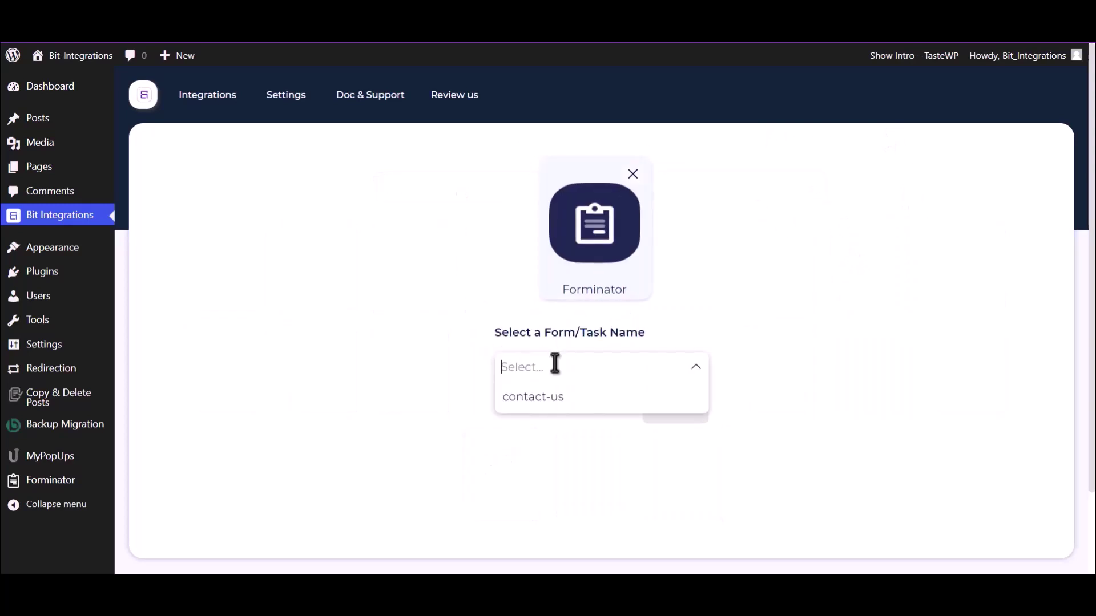
left_click(617, 399)
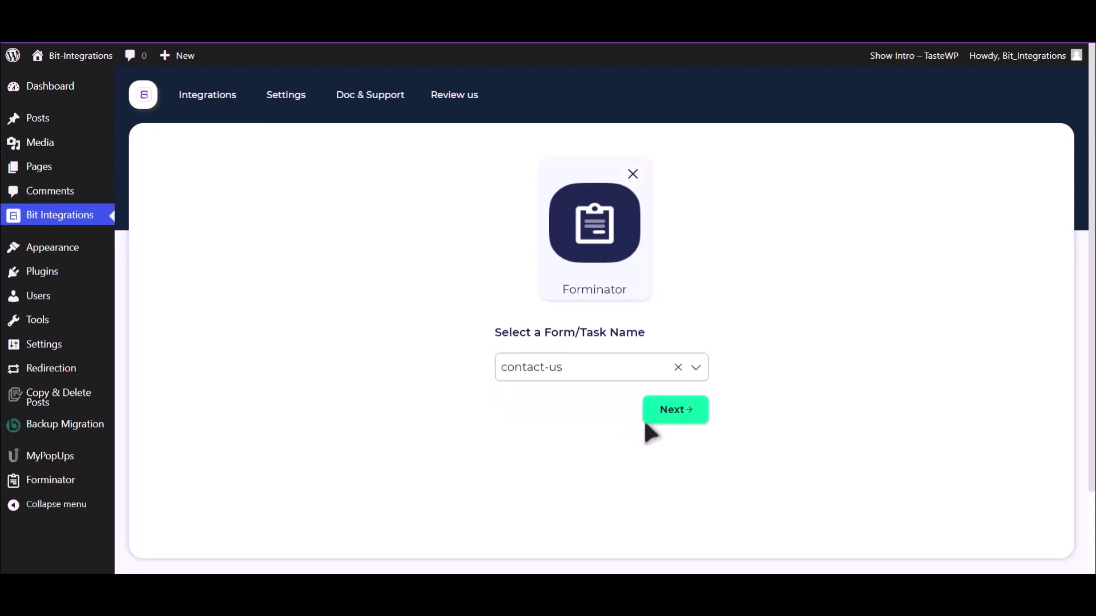
Step: Choose Google Drive as the action and find the note about getting client credentials
left_click(677, 415)
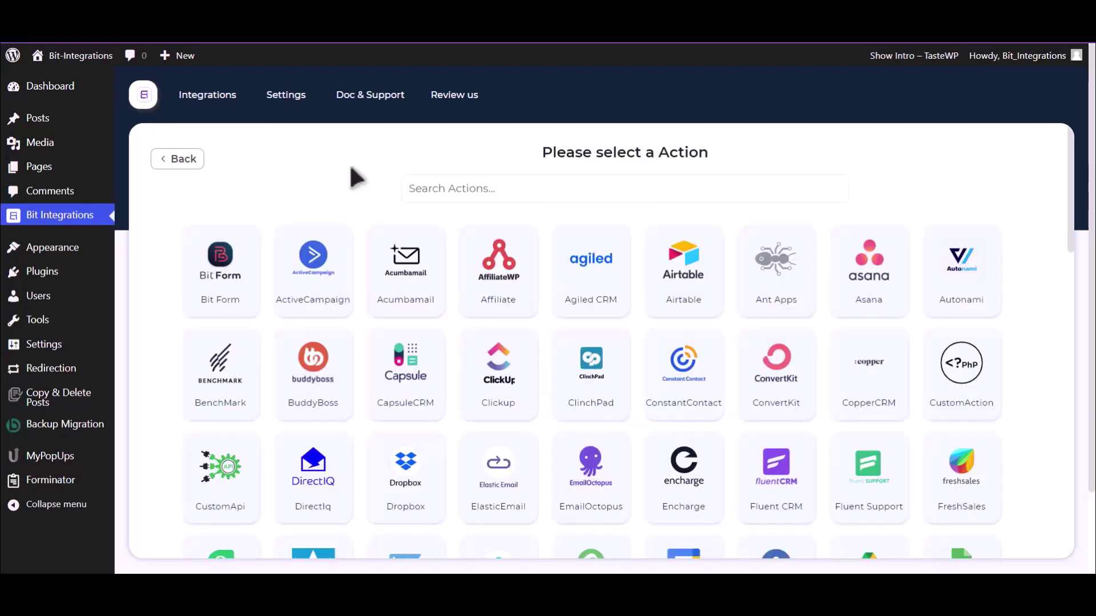
left_click(563, 178)
type("Goo")
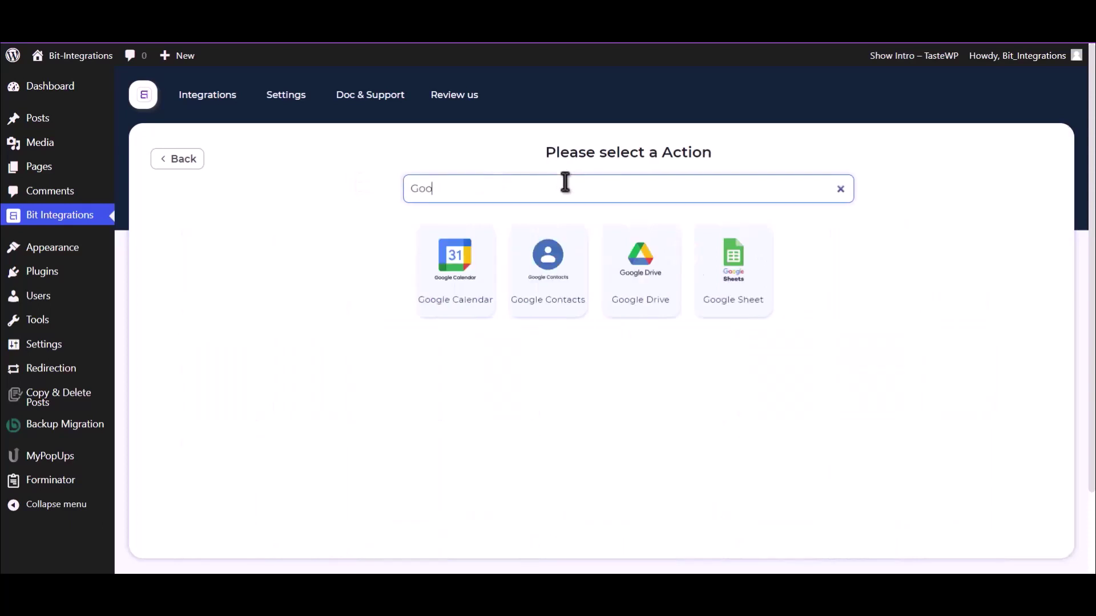
type("g")
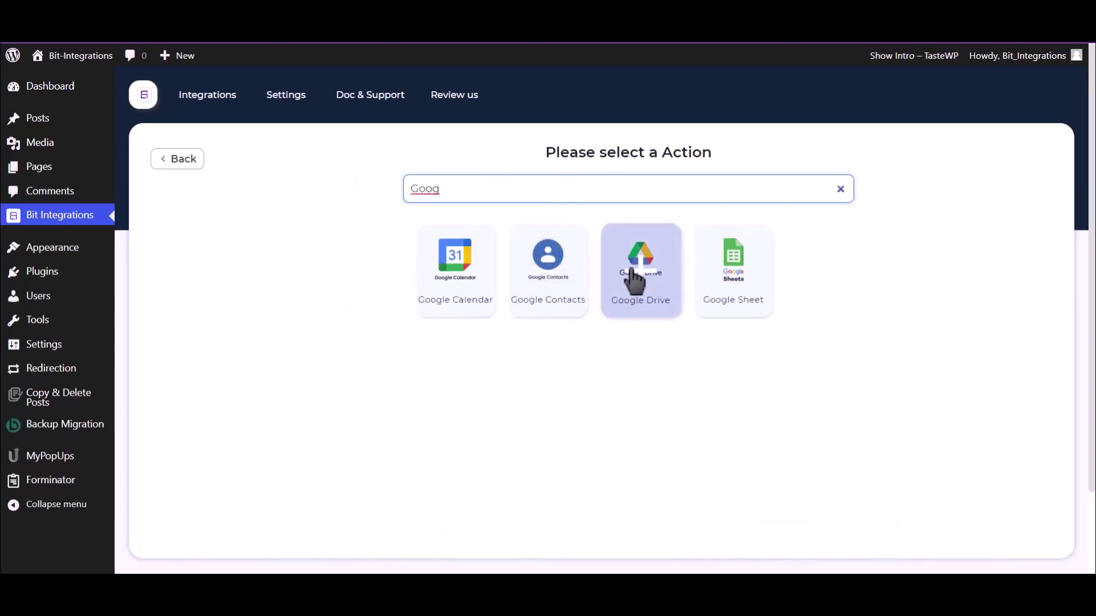
left_click(635, 282)
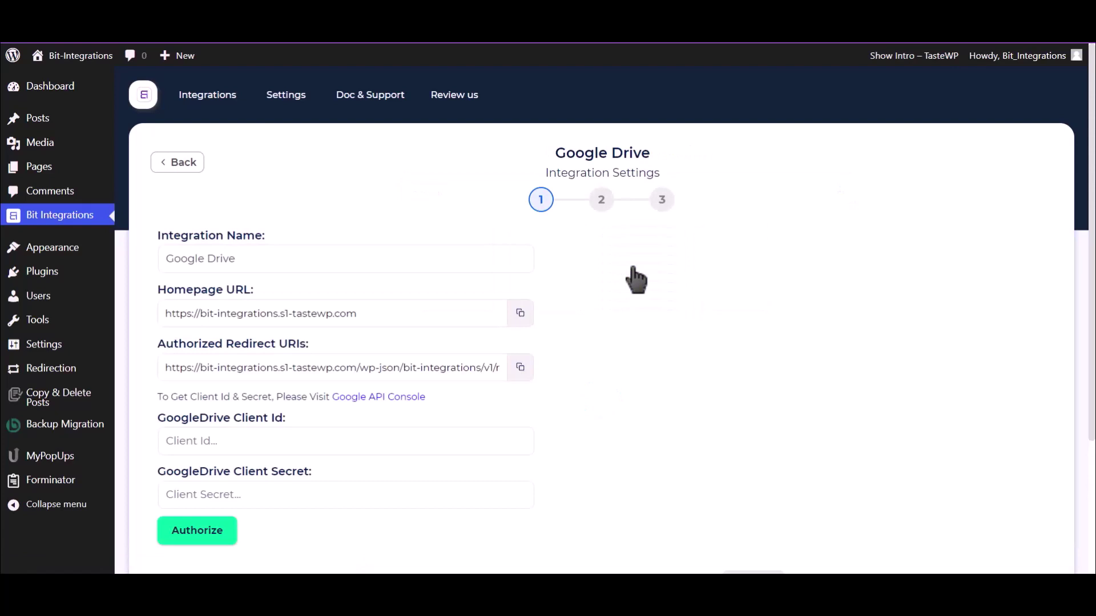
scroll(631, 273, "down", 1)
scroll(632, 273, "down", 1)
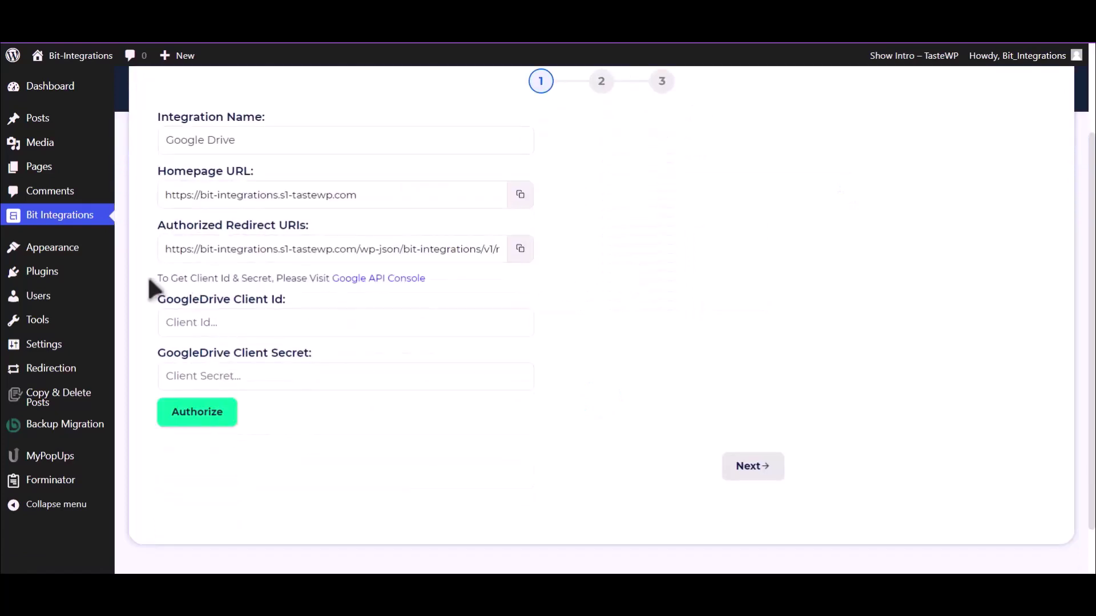
left_click_drag(158, 278, 330, 281)
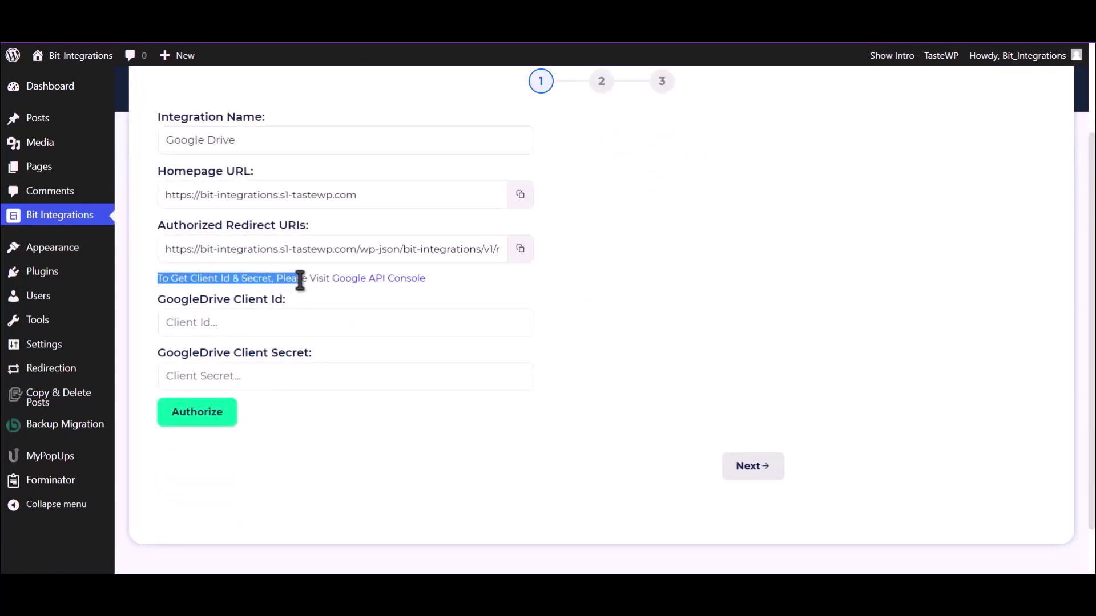
Step: From the Google API Console, find 'Google Drive API' and enable it
left_click(359, 280)
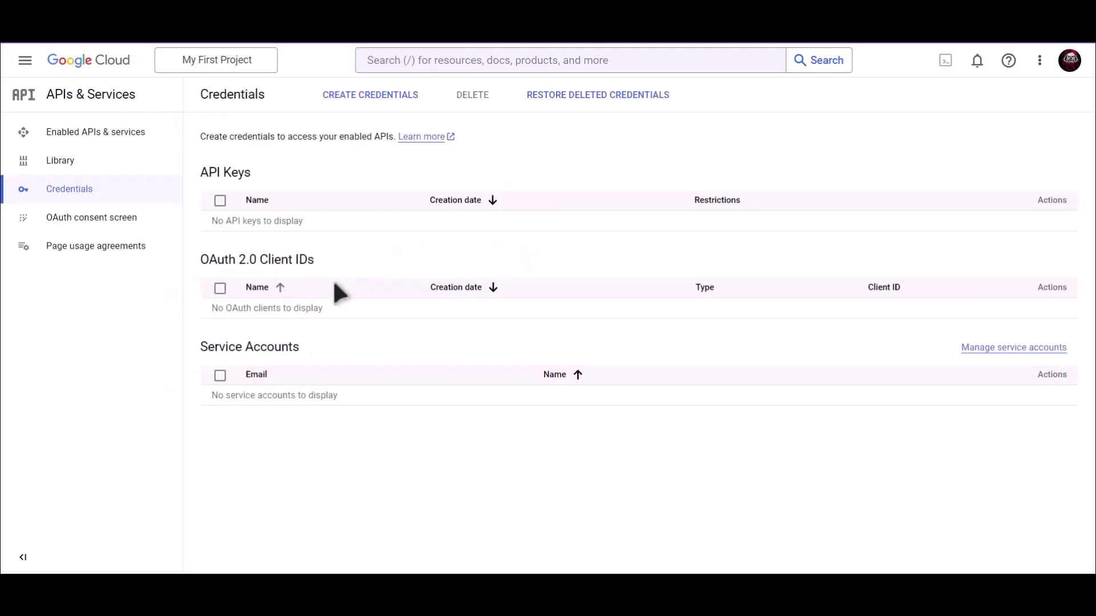
left_click(485, 60)
type("Google")
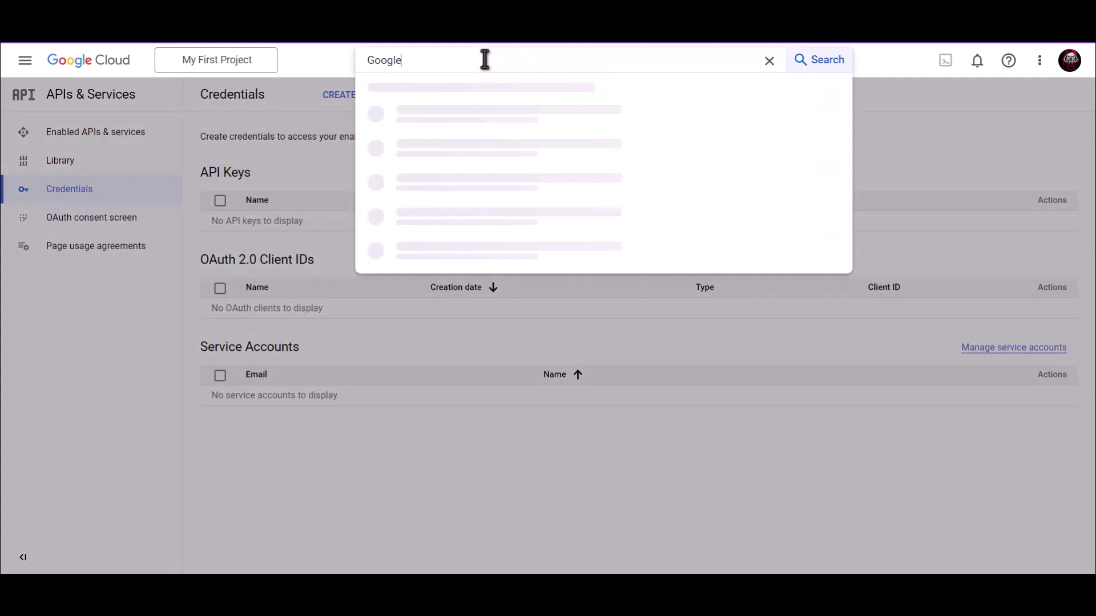
type(" Drive API")
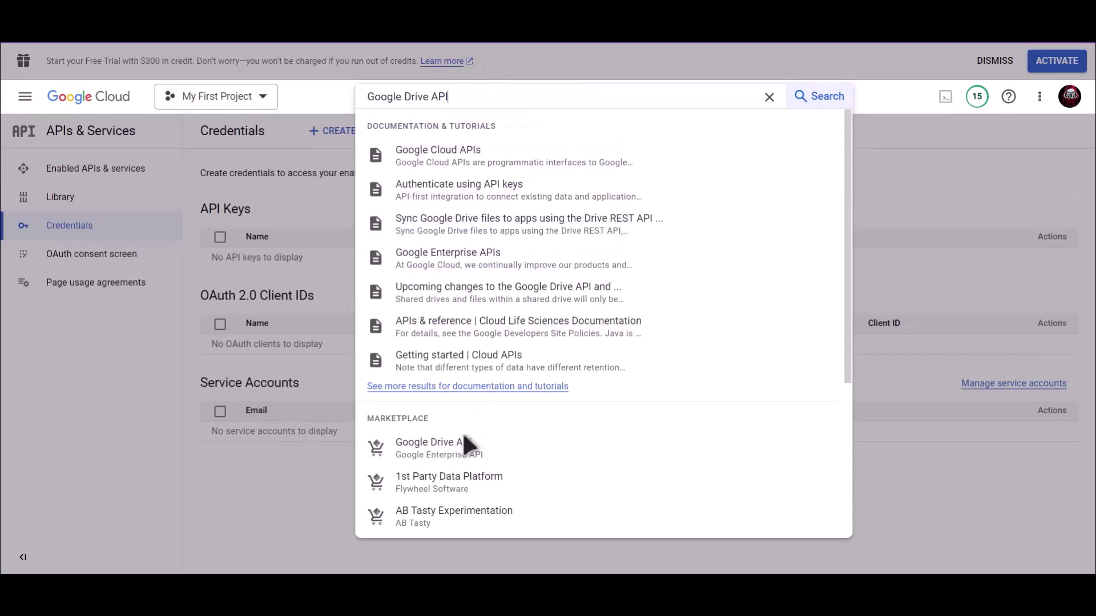
left_click(440, 454)
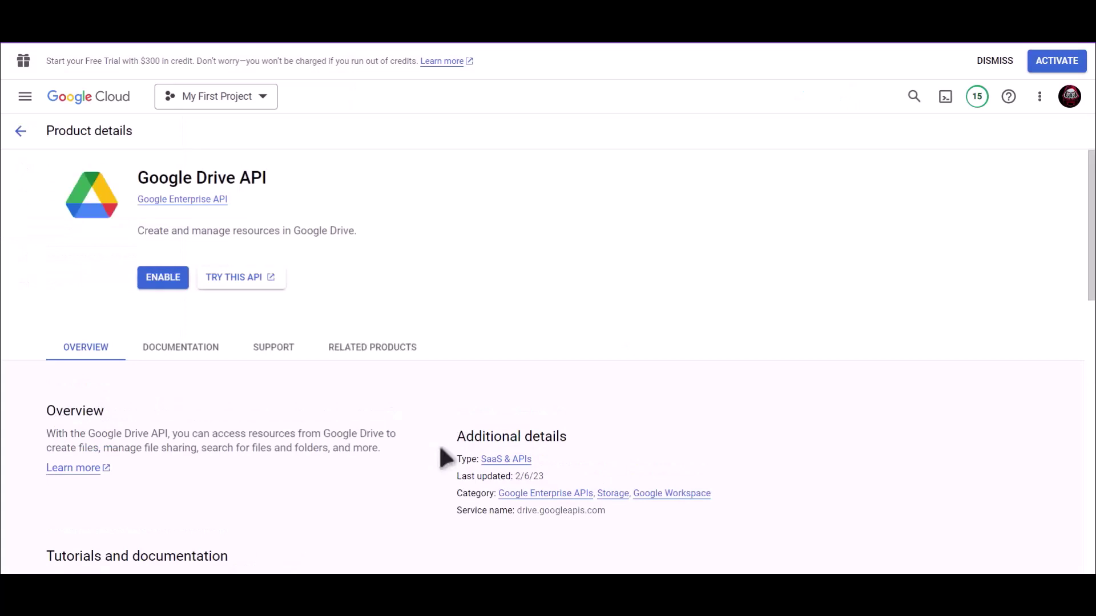
left_click(171, 280)
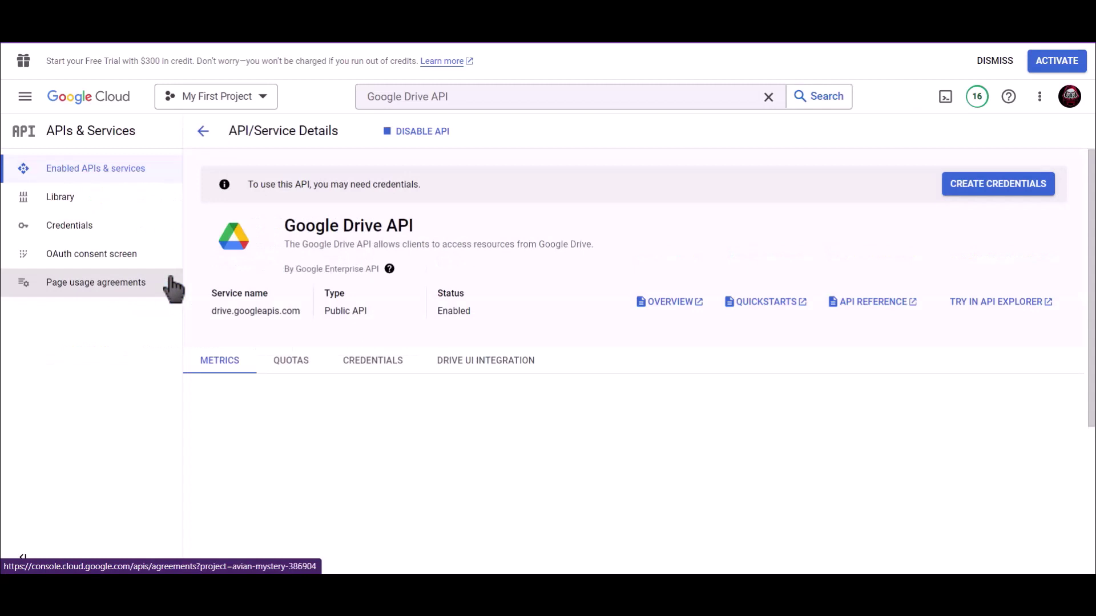
Step: Start creating a new OAuth client ID from the Credentials page
left_click(95, 235)
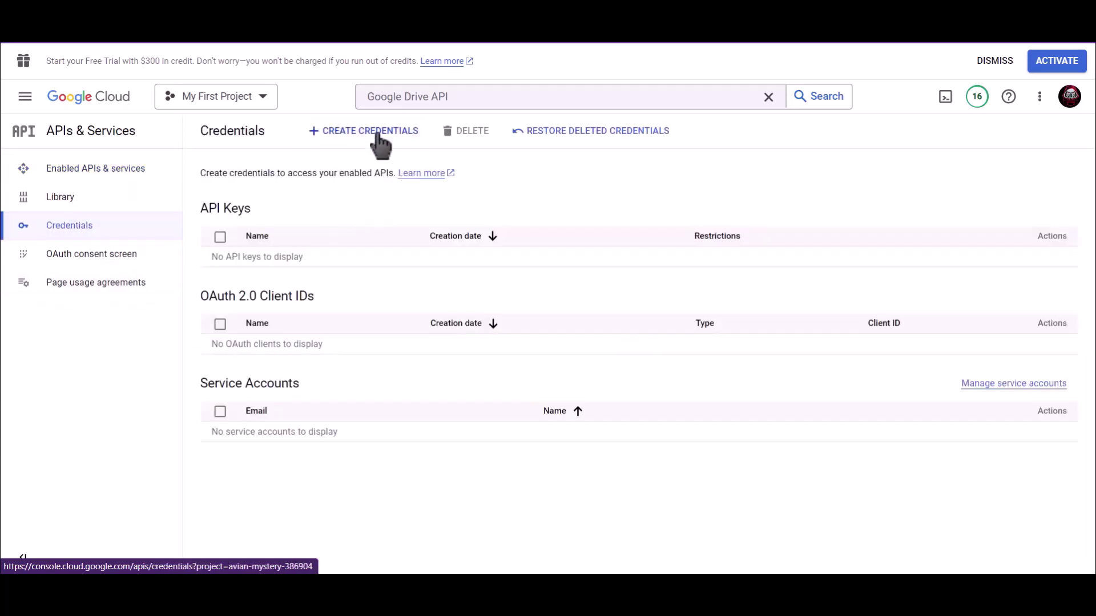
left_click(364, 136)
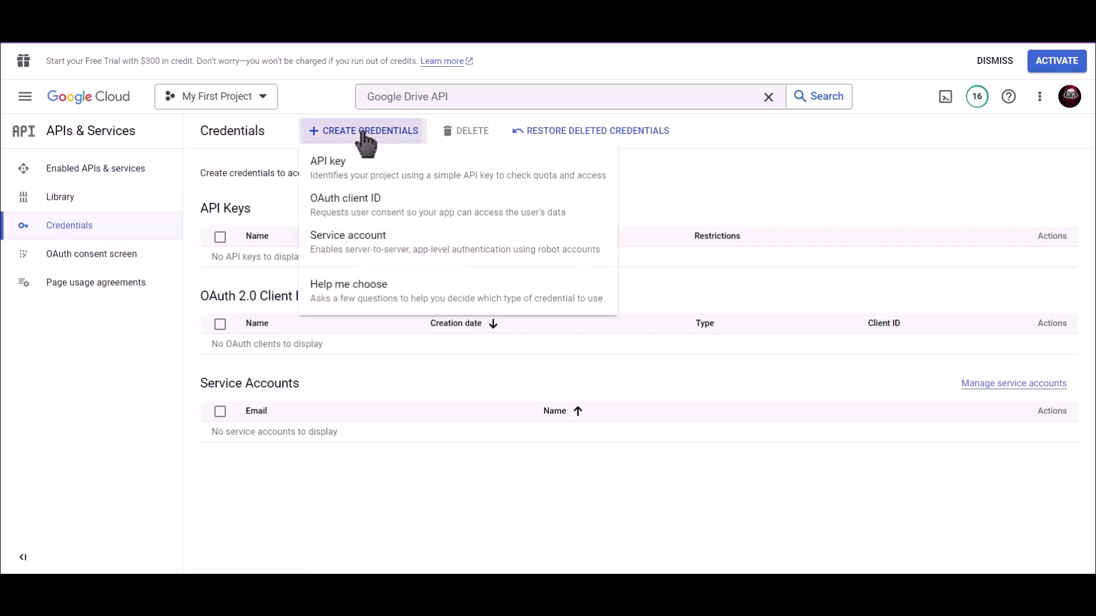
left_click(410, 215)
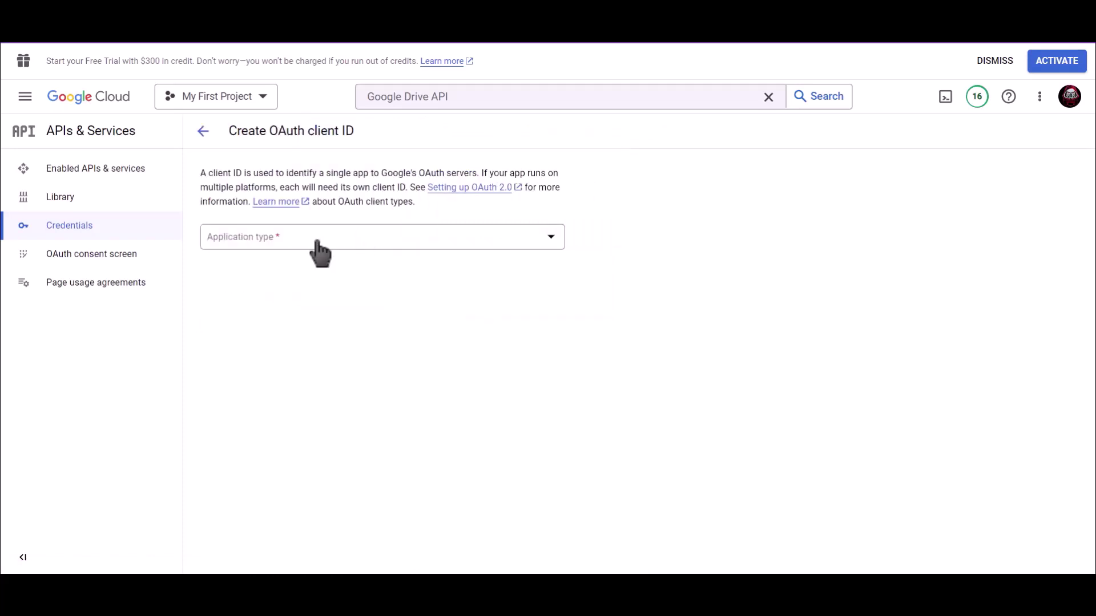
Step: Set the client's application type to Web application and name it 'Bit Integrations'
left_click(279, 237)
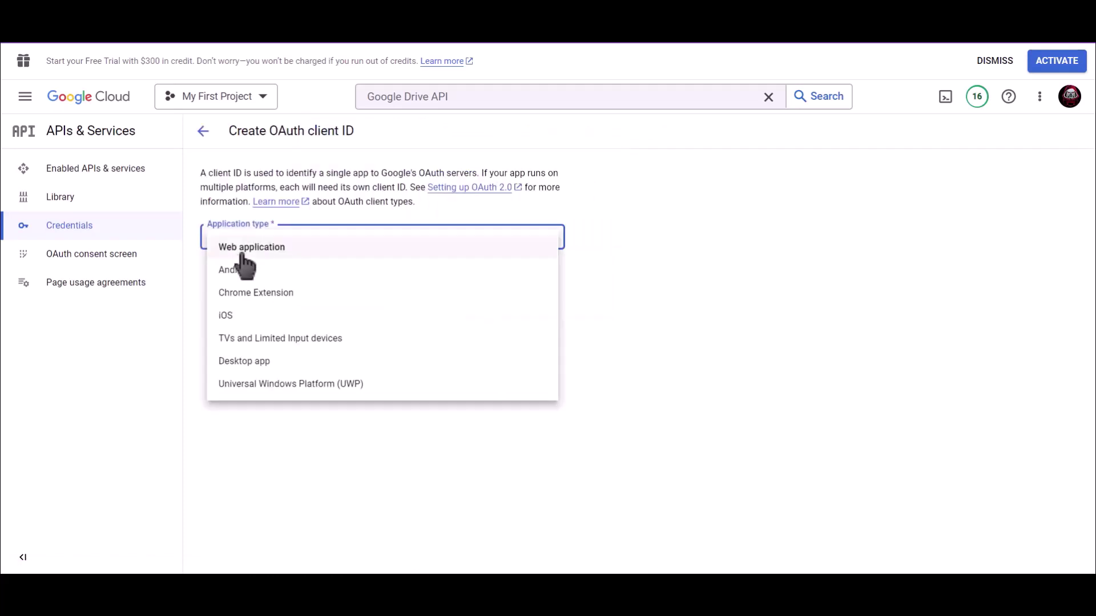
left_click(296, 247)
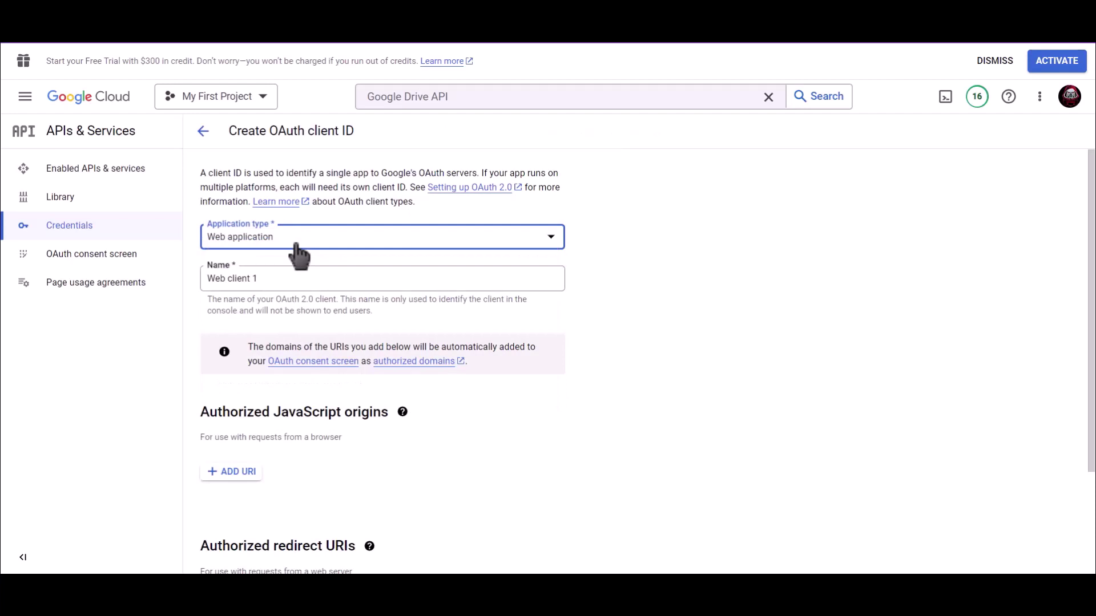
left_click_drag(270, 278, 208, 278)
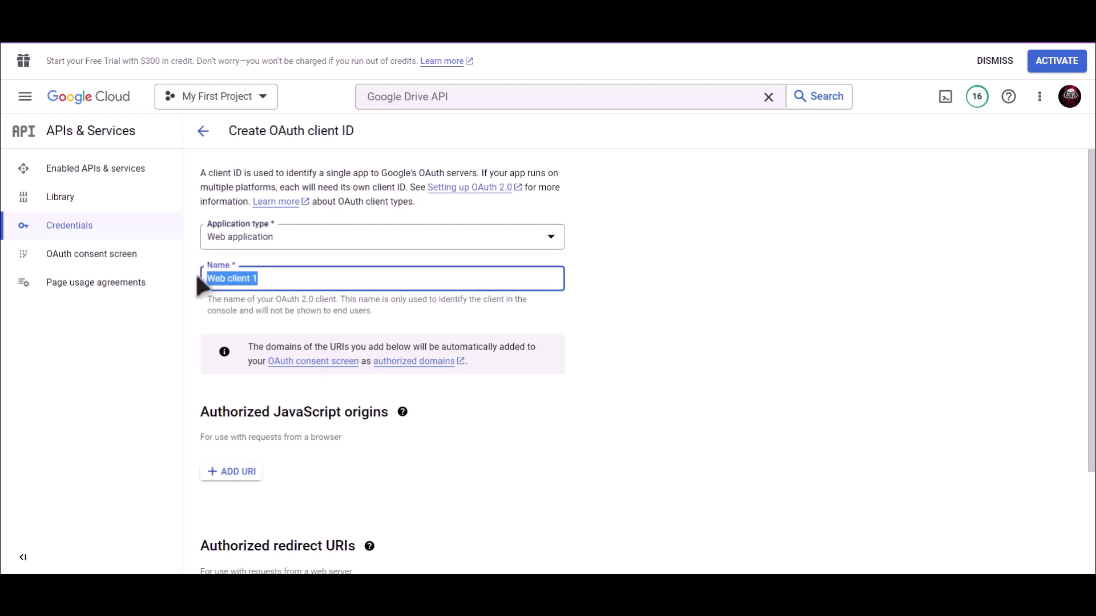
type("Bl")
type("eg")
type("ratio")
type("ns")
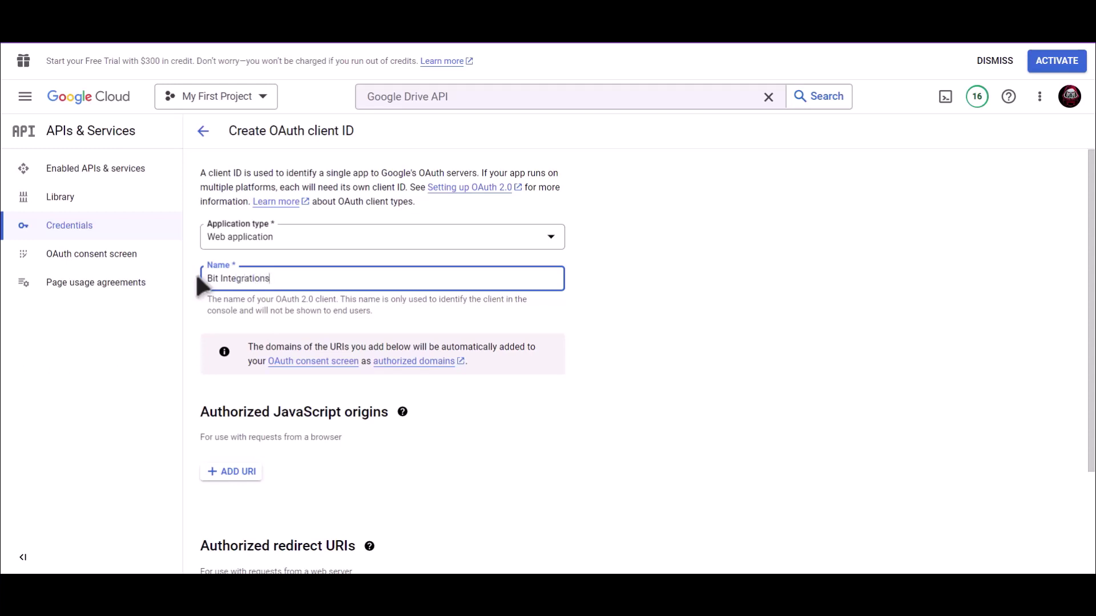
Step: Copy Bit Integrations' authorized redirect URI and paste it as the client's first redirect URI
left_click(576, 326)
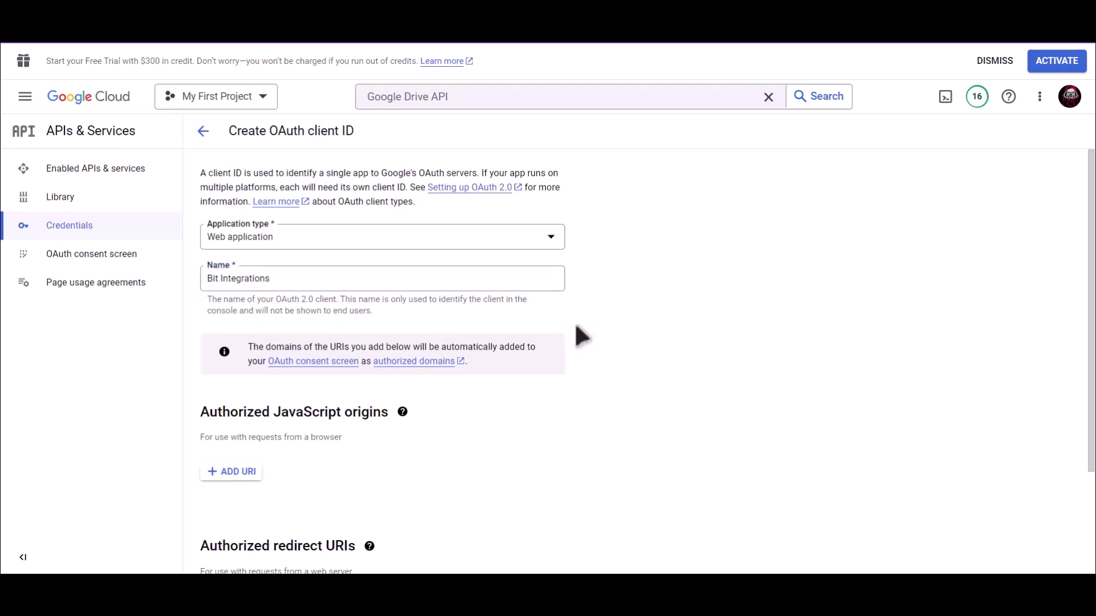
scroll(575, 327, "down", 2)
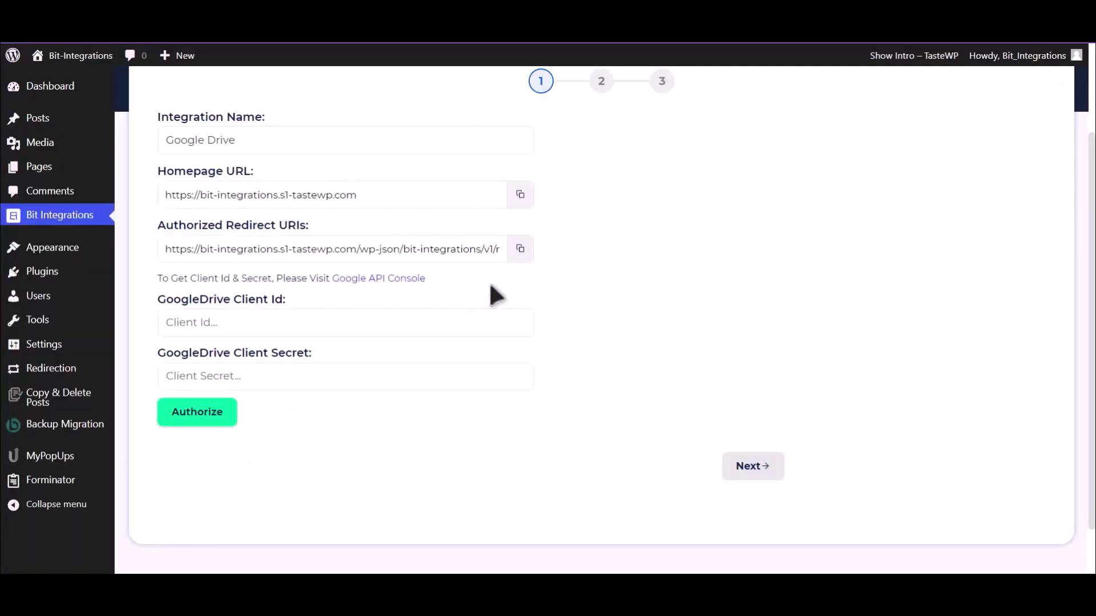
left_click(520, 252)
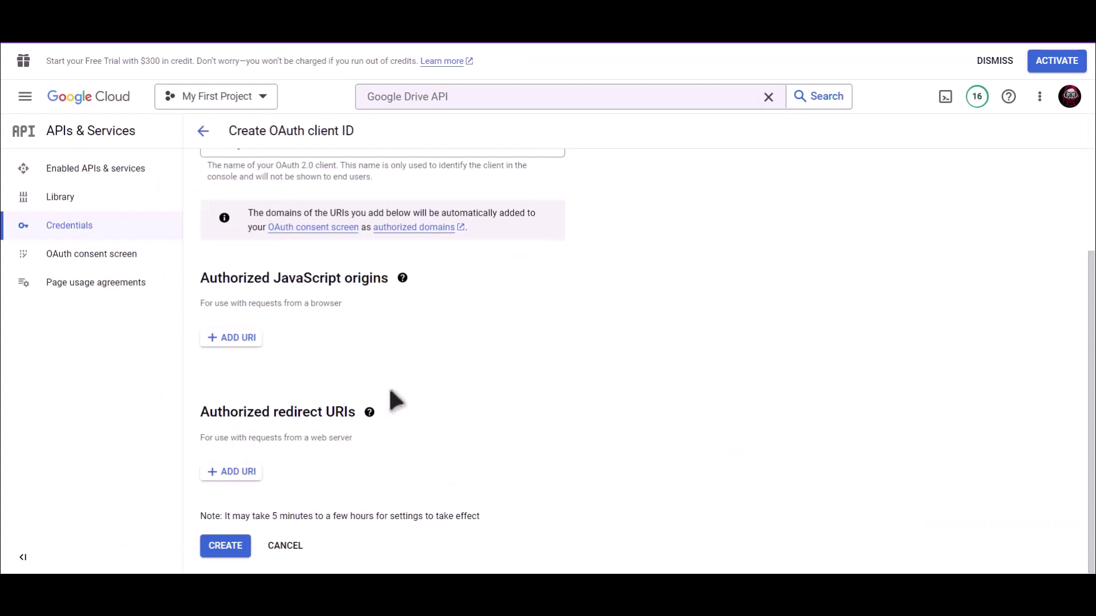
left_click(238, 474)
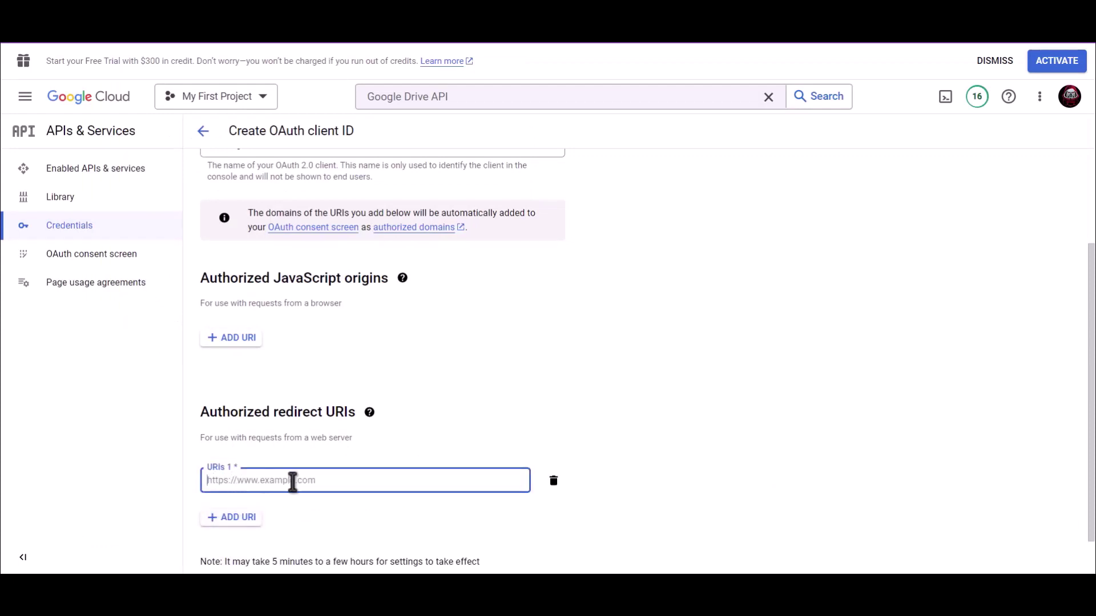
key("ctrl+v")
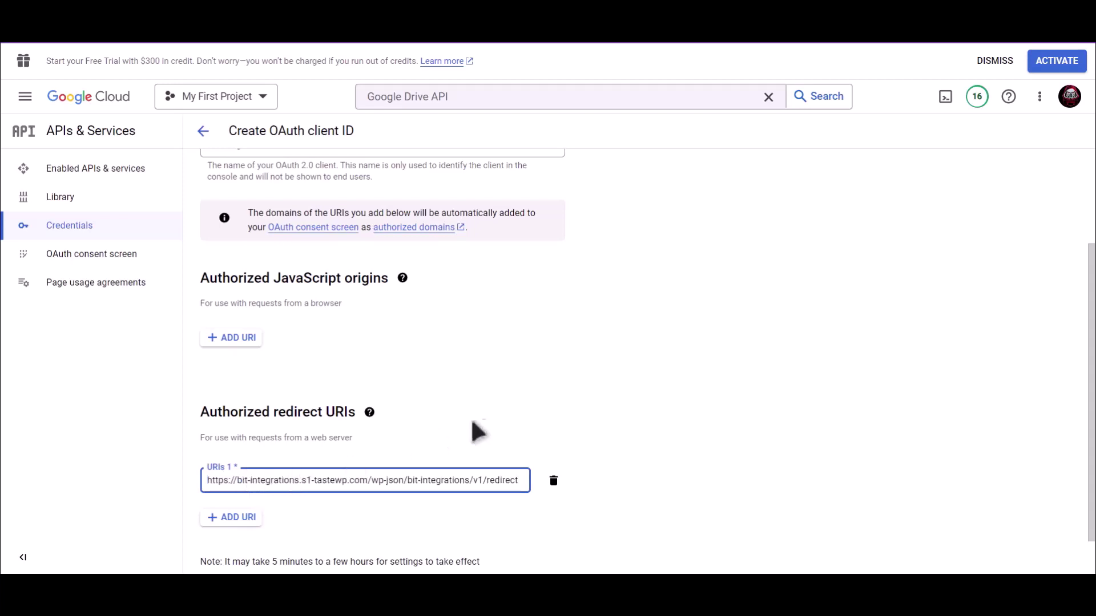
Step: Create the OAuth client and copy its generated client ID
scroll(537, 406, "down", 1)
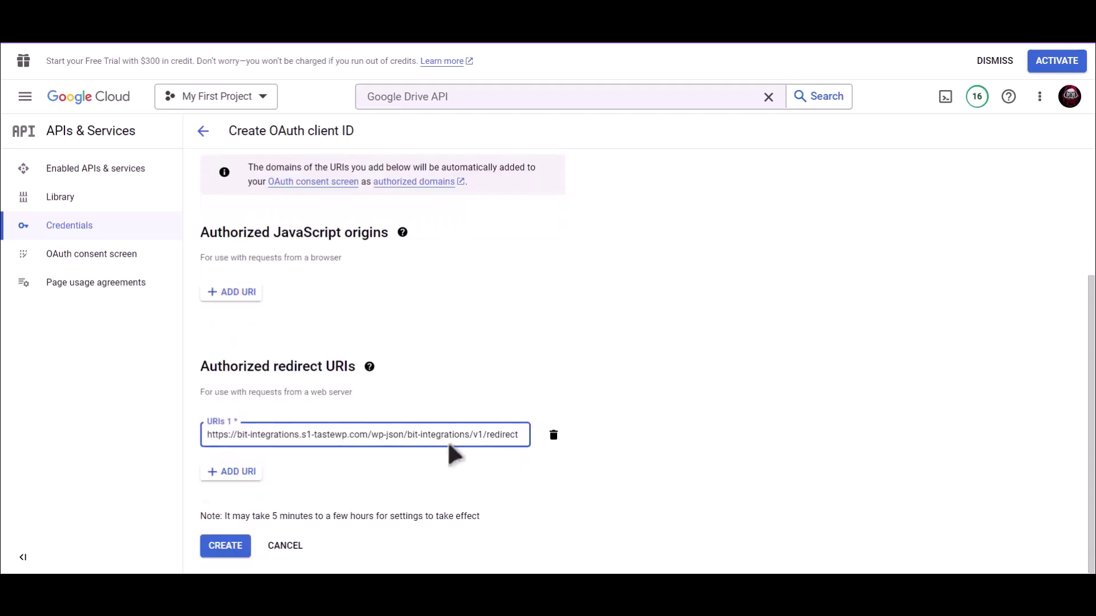
left_click(227, 547)
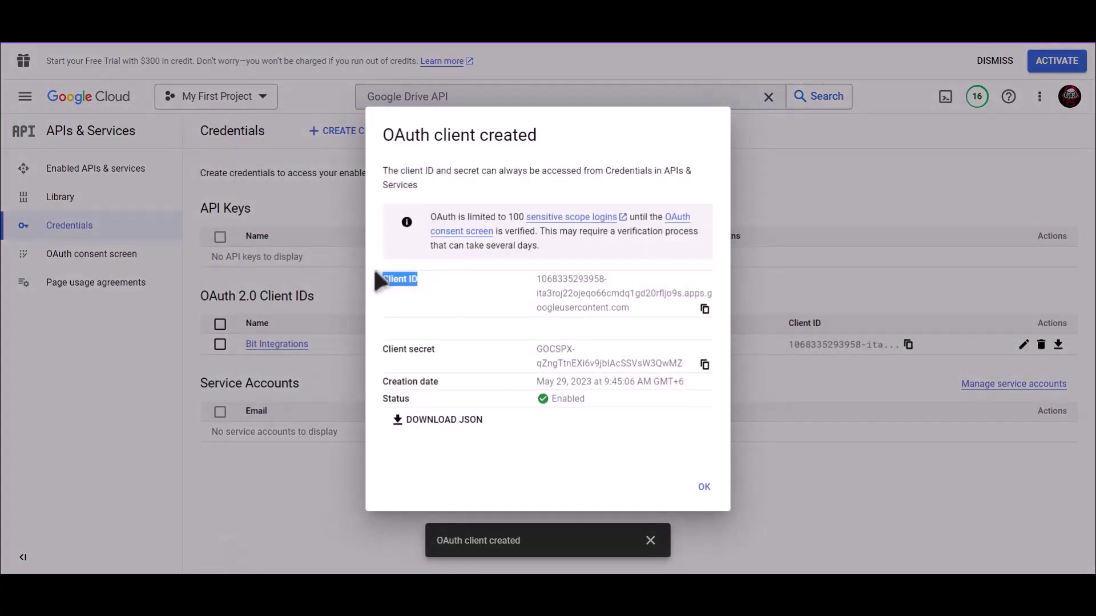
left_click(706, 310)
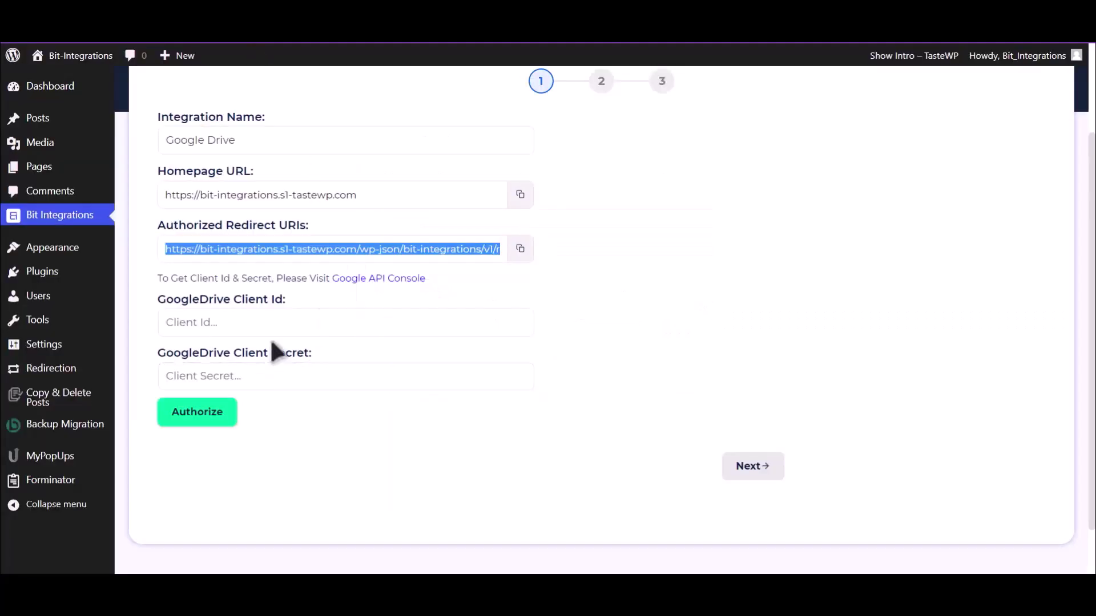
Step: Paste the copied client ID and client secret into the GoogleDrive Client Id and Secret fields
left_click(271, 324)
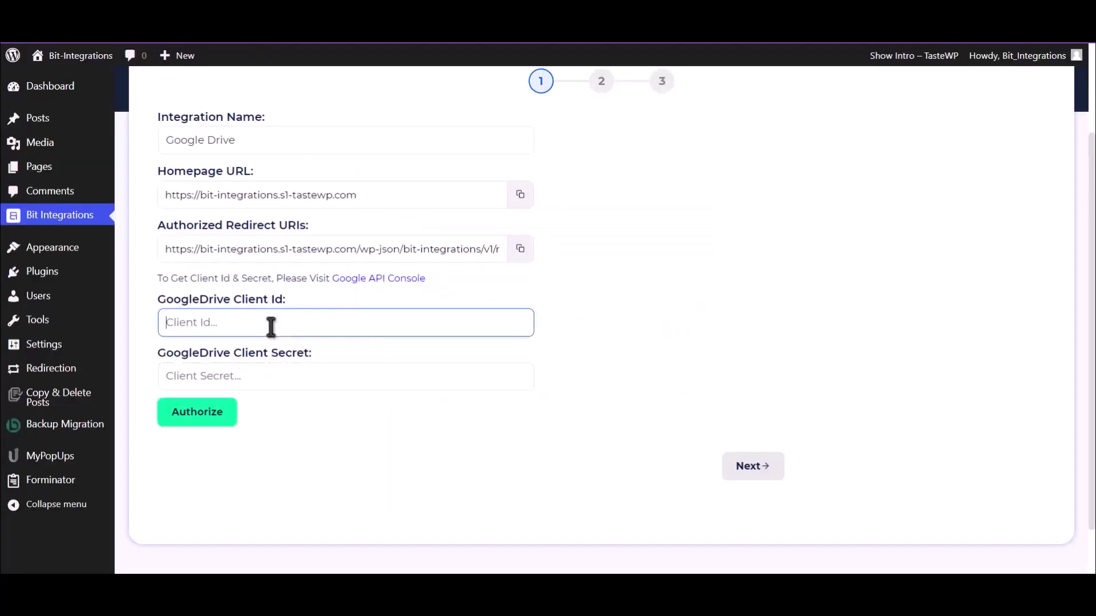
key("ctrl+v")
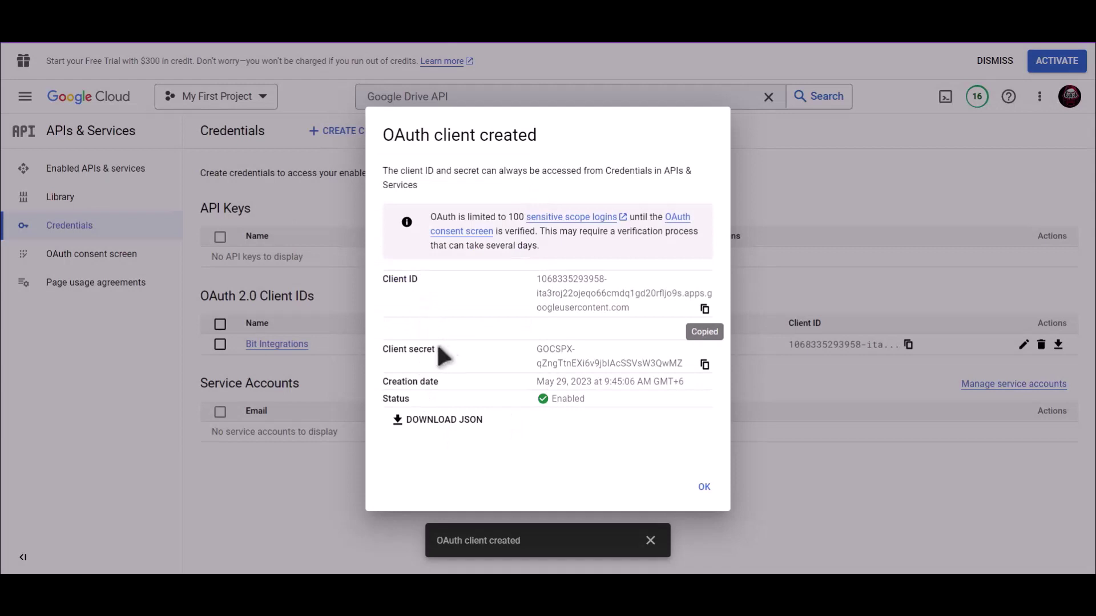
left_click_drag(438, 349, 382, 349)
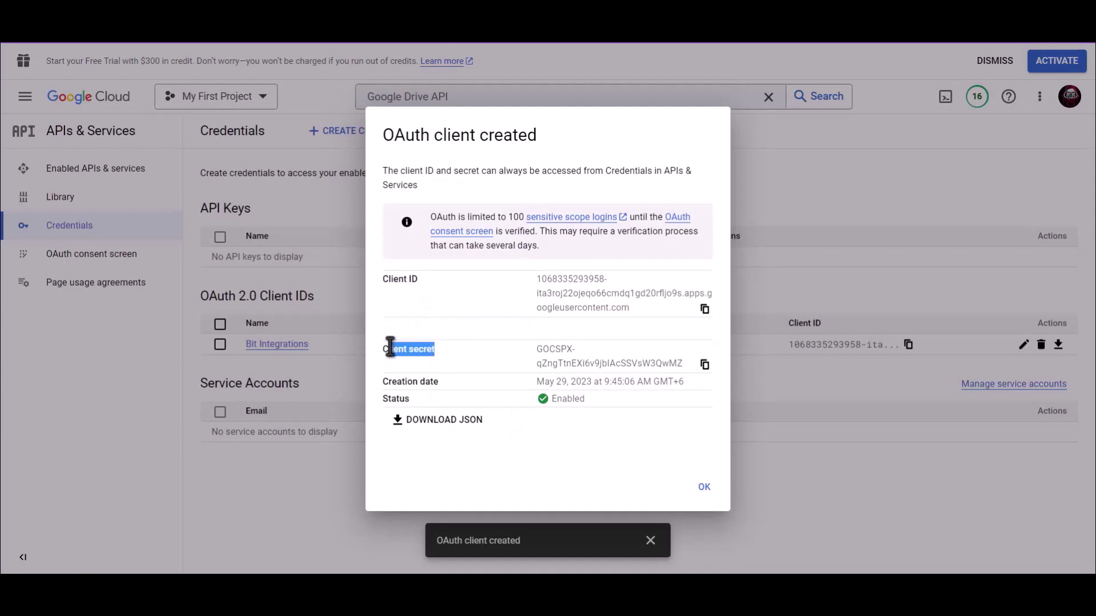
left_click(705, 366)
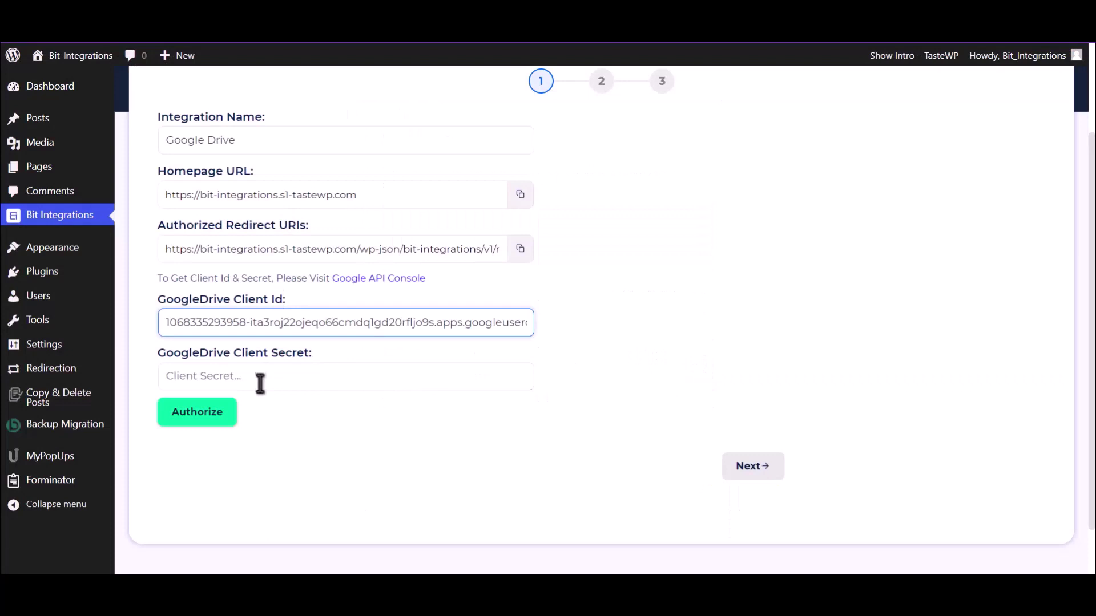
left_click(260, 384)
key("ctrl+v")
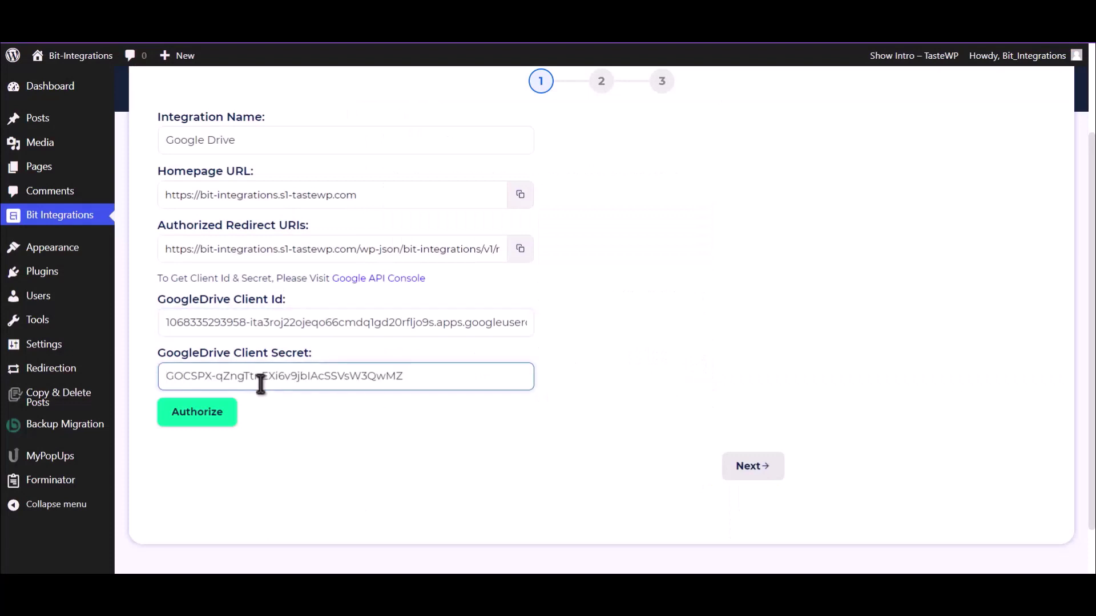
Step: Authorize with the Google account, bypassing the unverified-app warning and granting Drive access
left_click(195, 418)
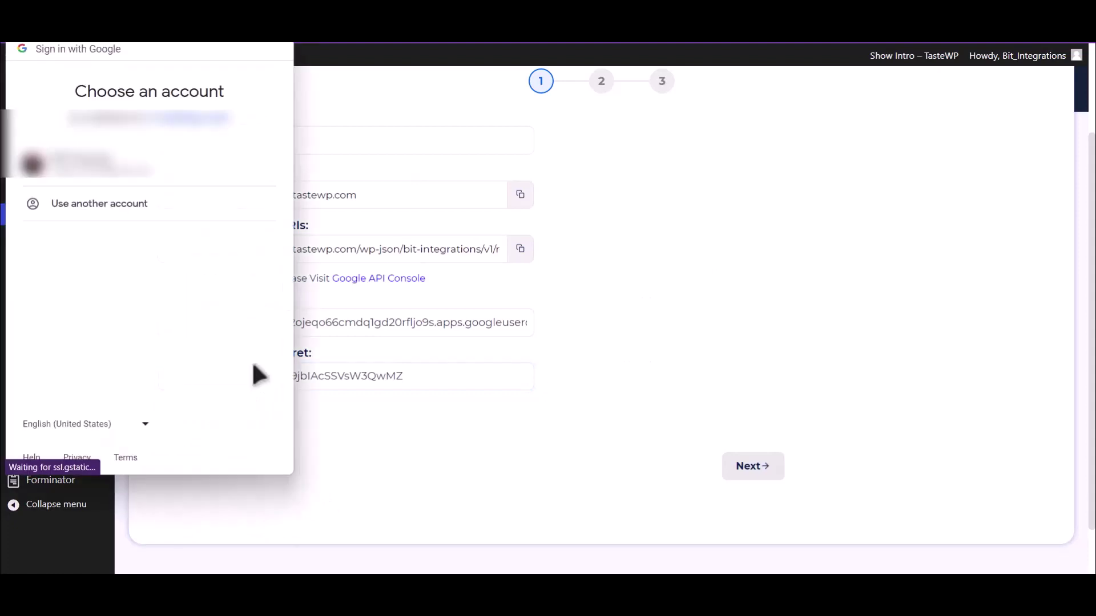
left_click(165, 183)
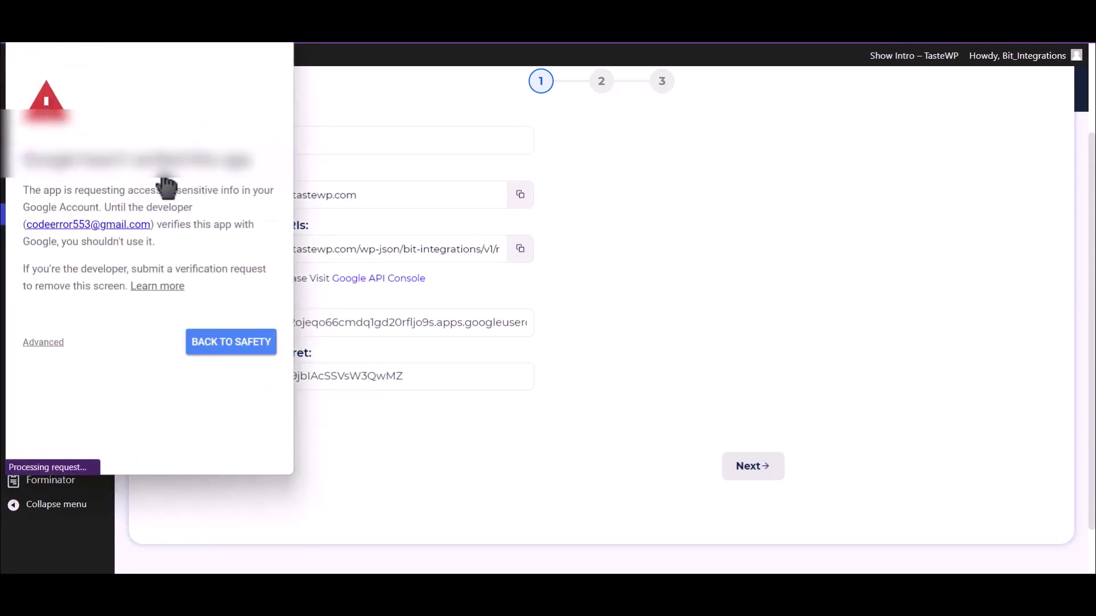
left_click(62, 343)
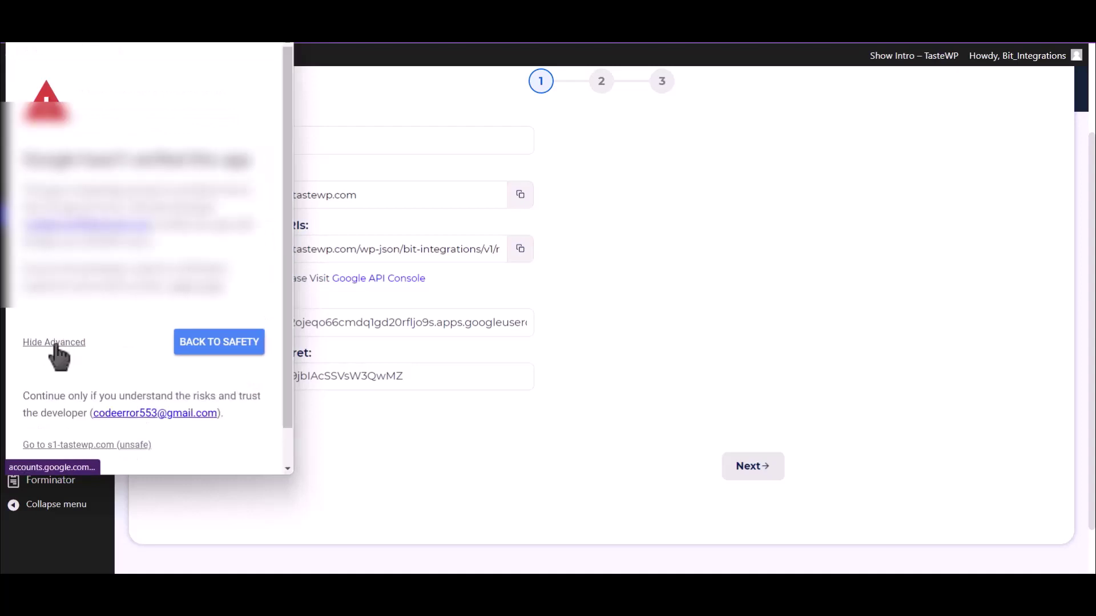
left_click(111, 446)
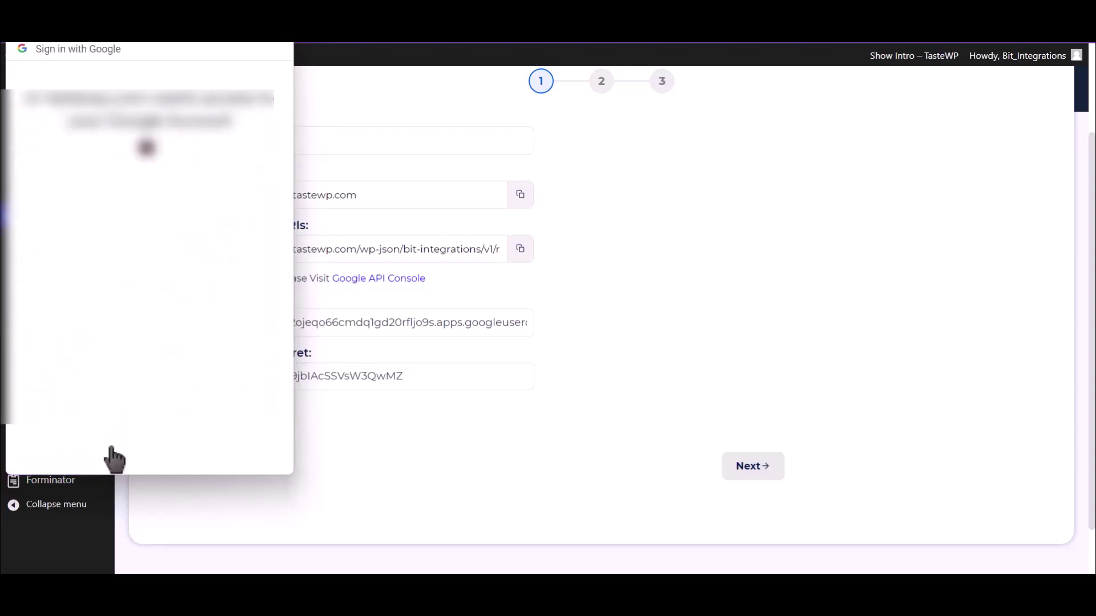
left_click(217, 457)
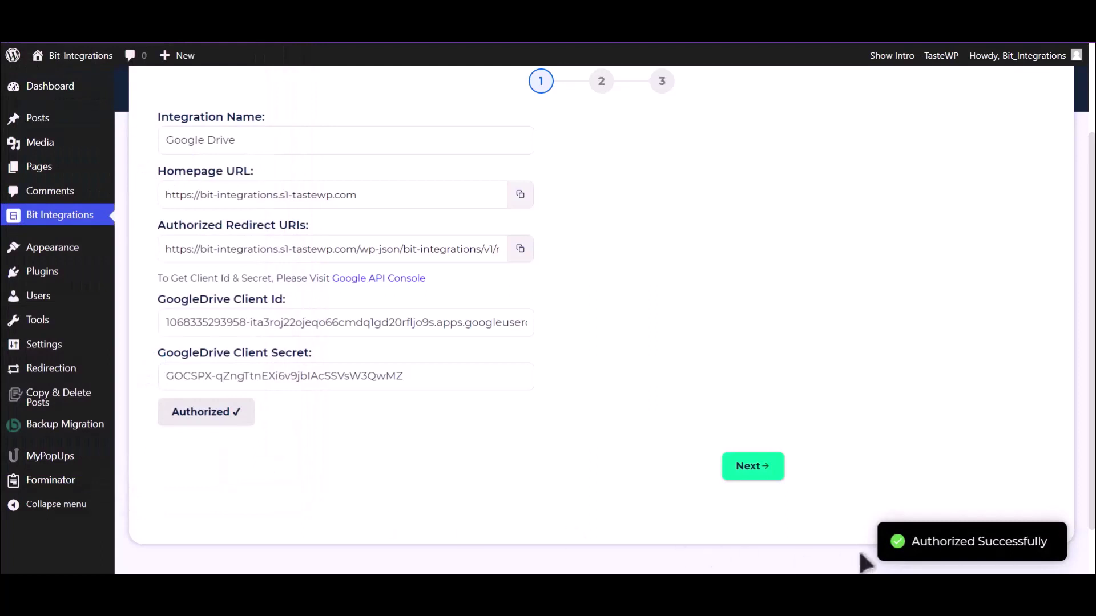
left_click_drag(912, 542, 1049, 546)
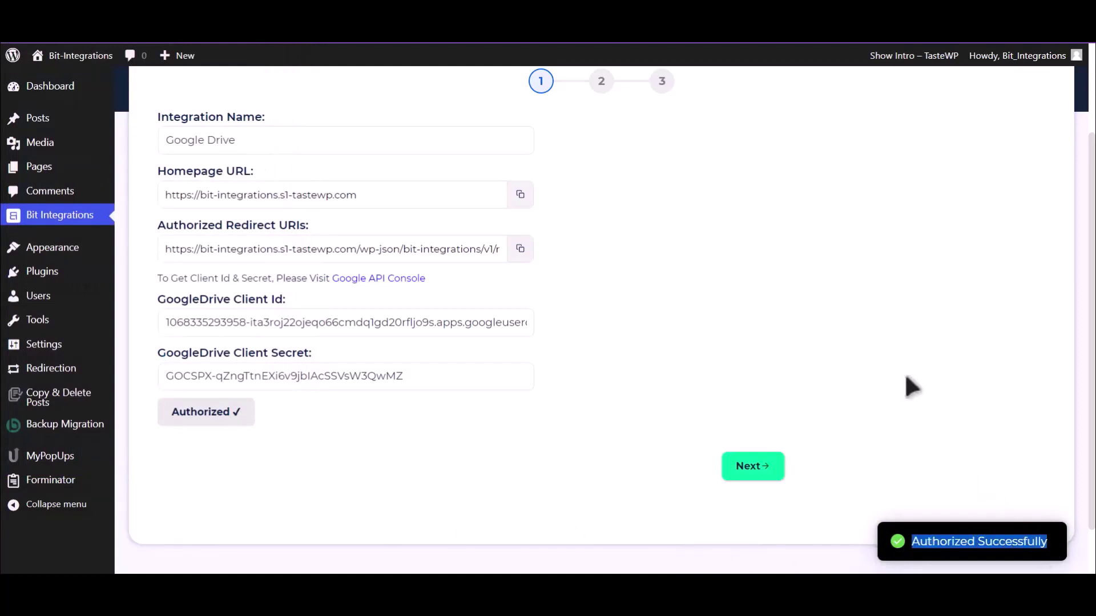
Step: Map Upload file-1 to the 'Bit Integrations' Drive folder, then finish and save the integration
left_click(755, 465)
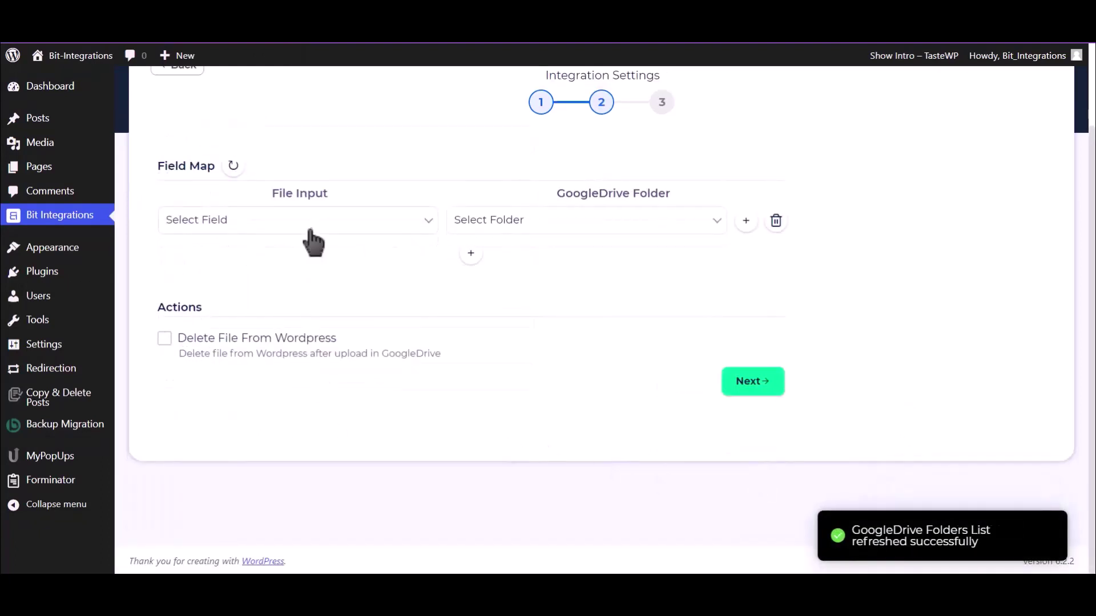
left_click(311, 231)
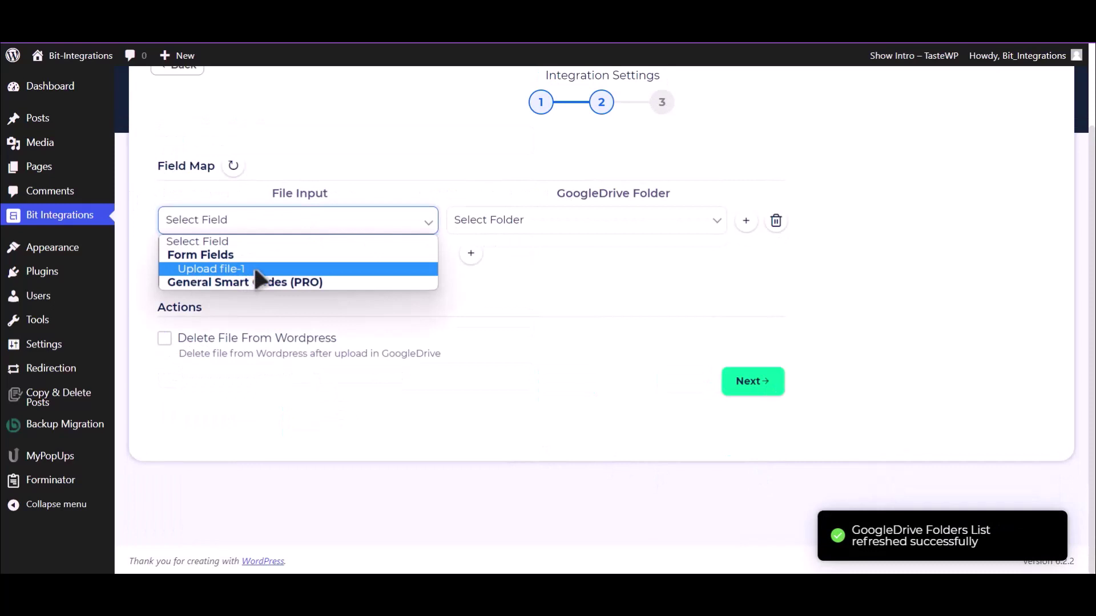
left_click(254, 269)
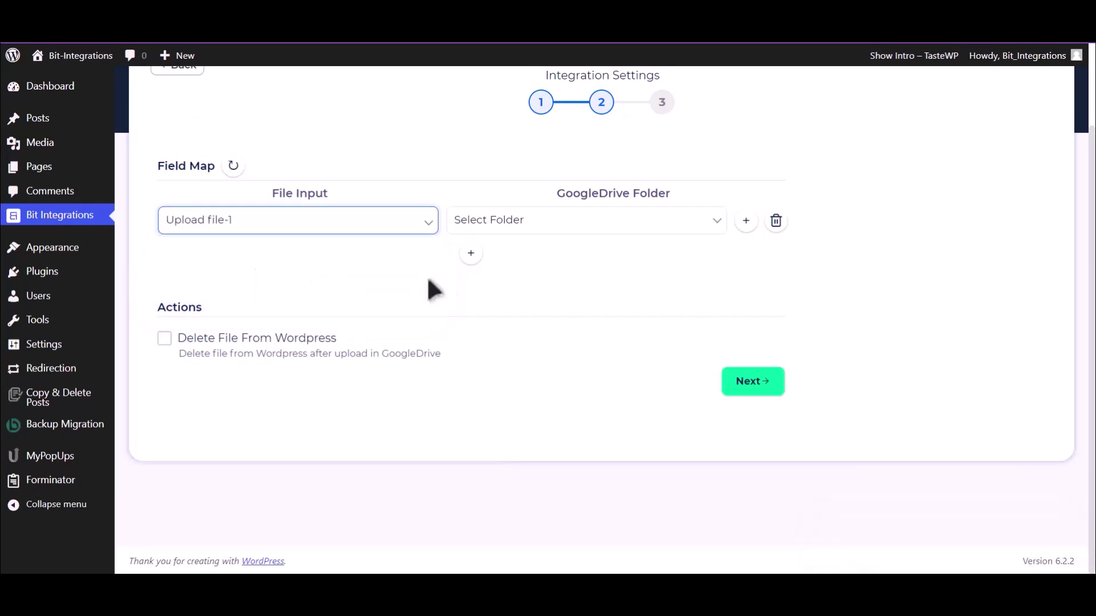
left_click(594, 225)
left_click(570, 256)
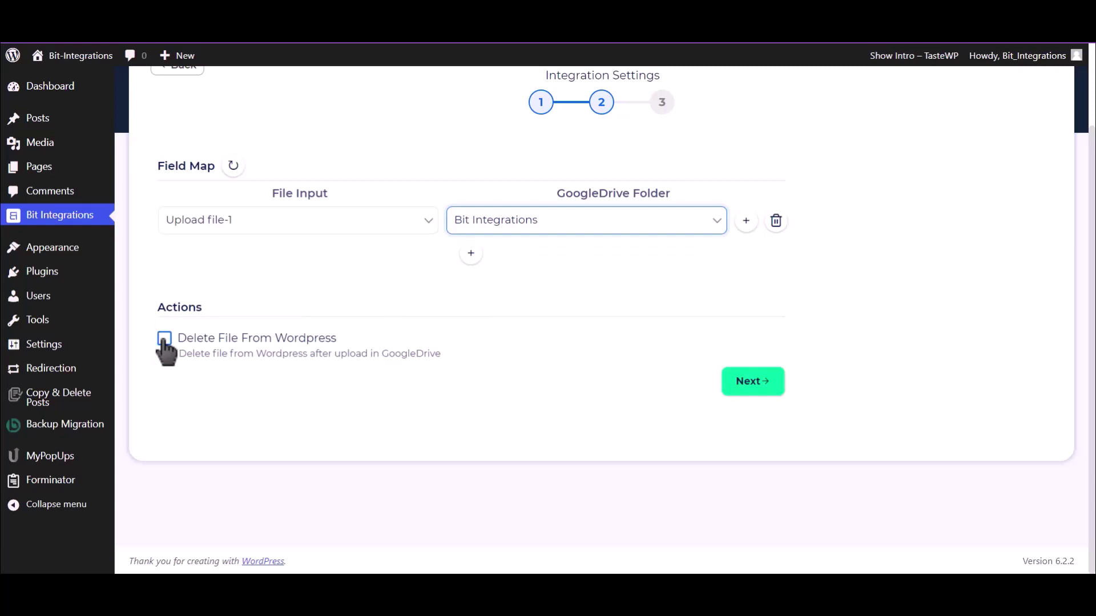
left_click(756, 389)
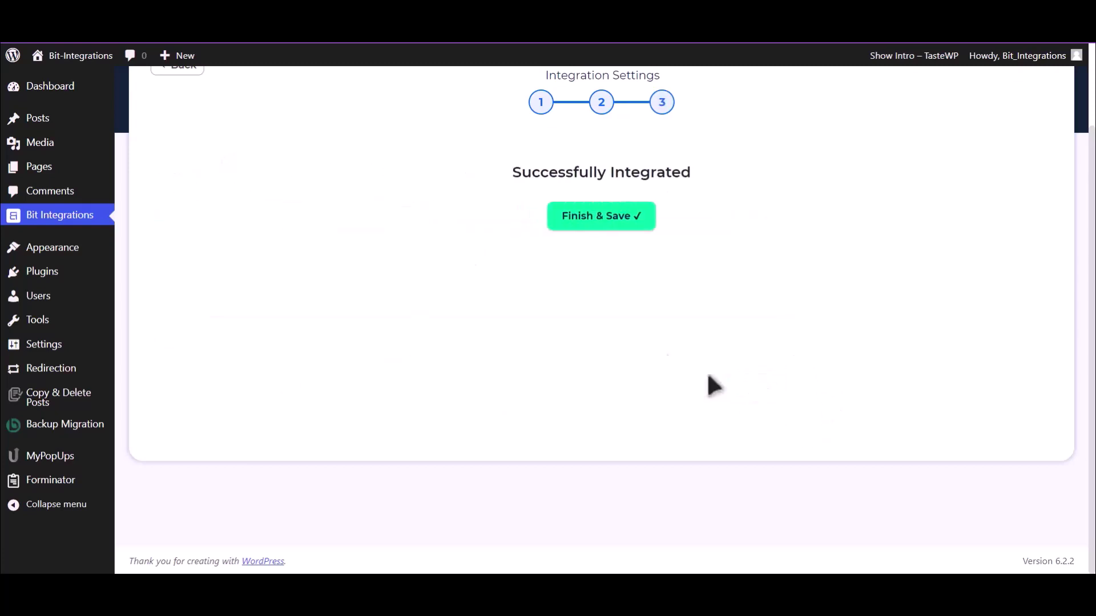
left_click(611, 224)
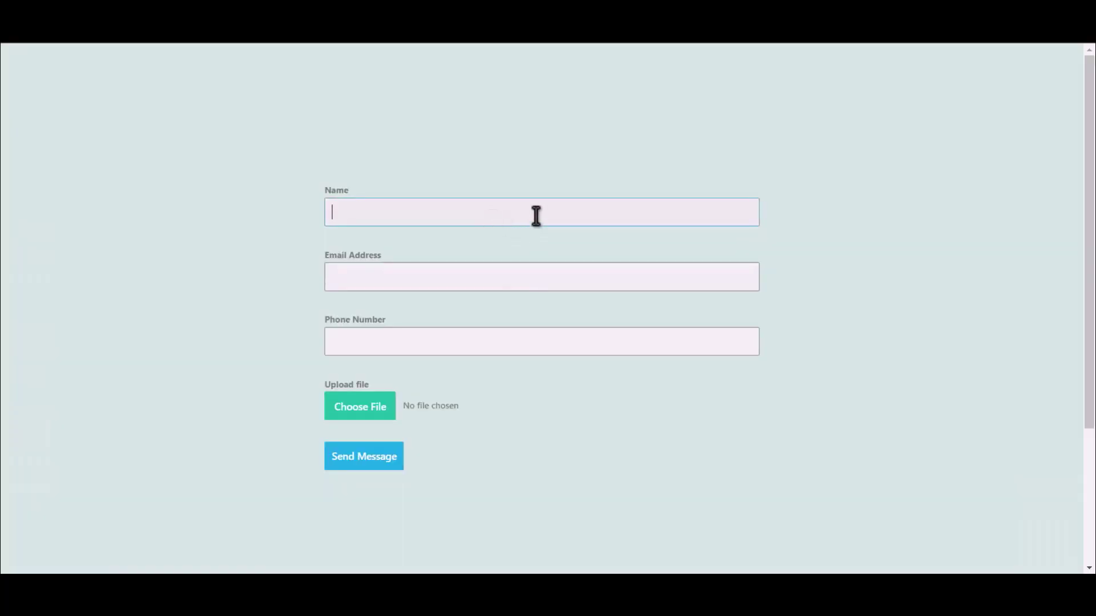
Step: Fill the contact form with name 'Bit Integrations', the bitapps.pro support email and phone 444555666
type("Bit ")
type("Integ")
type("rations")
left_click(531, 273)
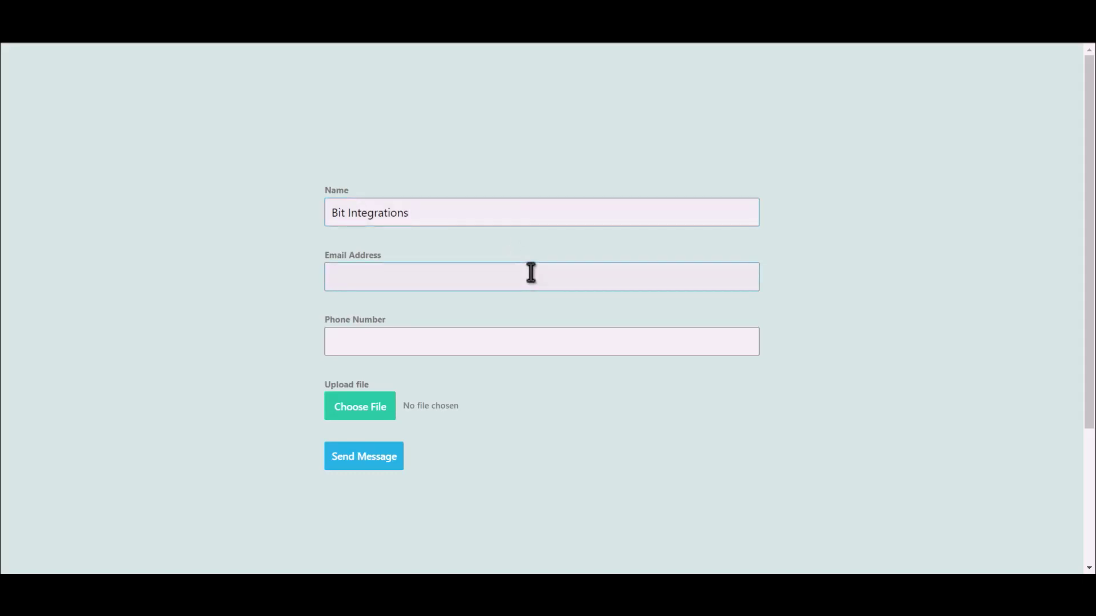
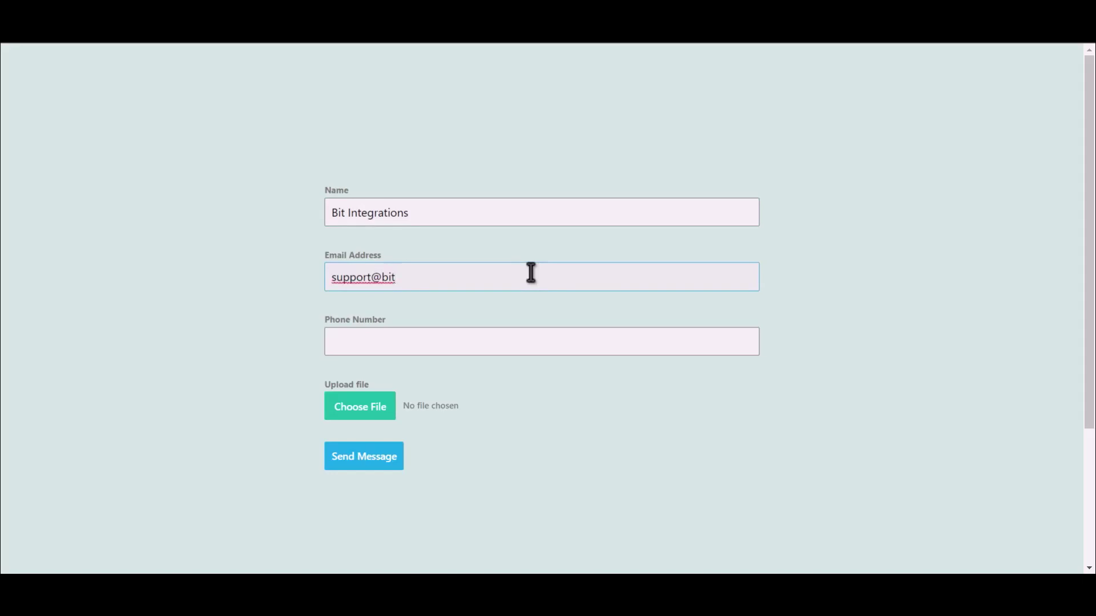
left_click(478, 344)
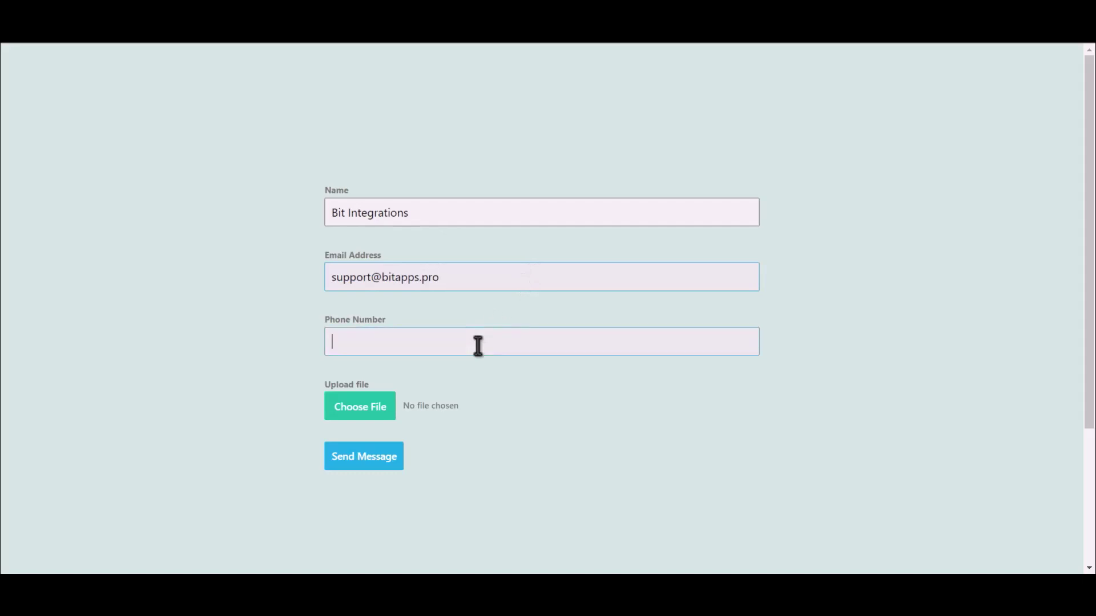
type("4445")
type("55666")
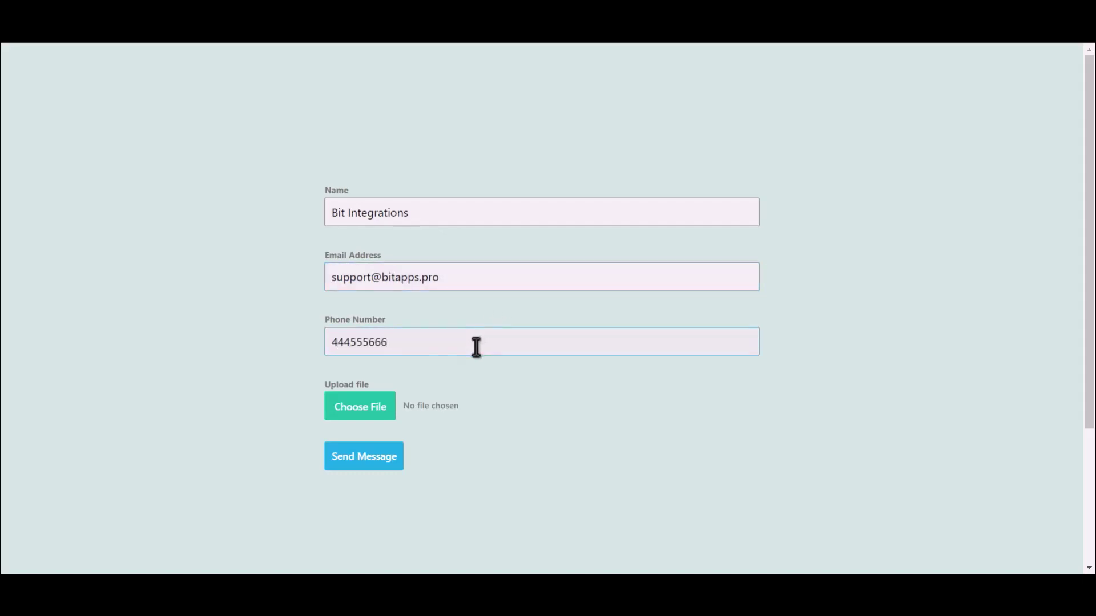
Step: Attach the Bit Integrations image and submit the form
left_click(345, 418)
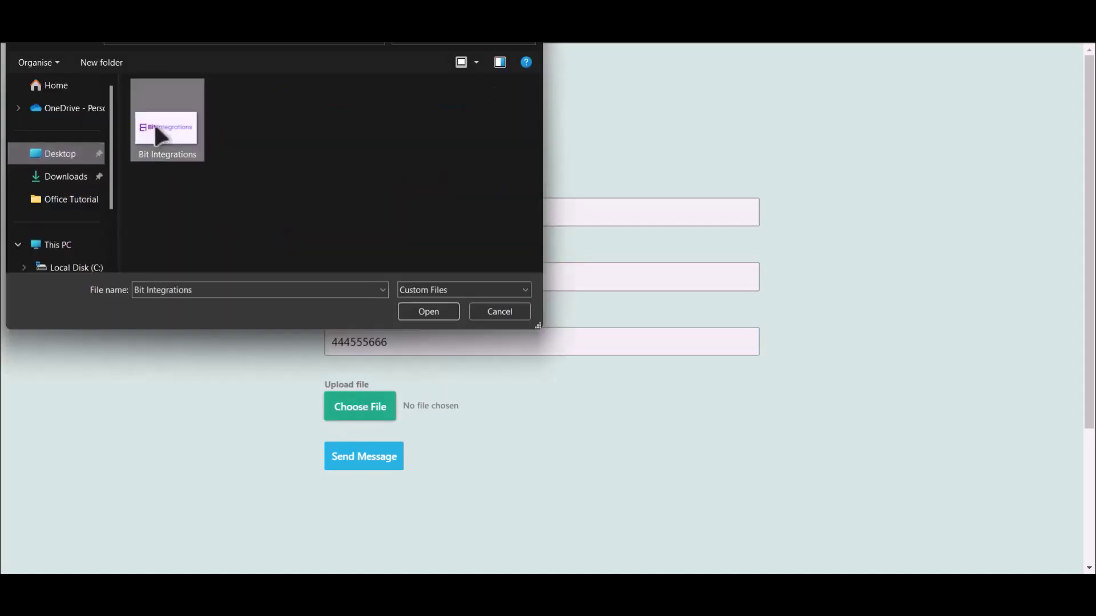
double_click(154, 128)
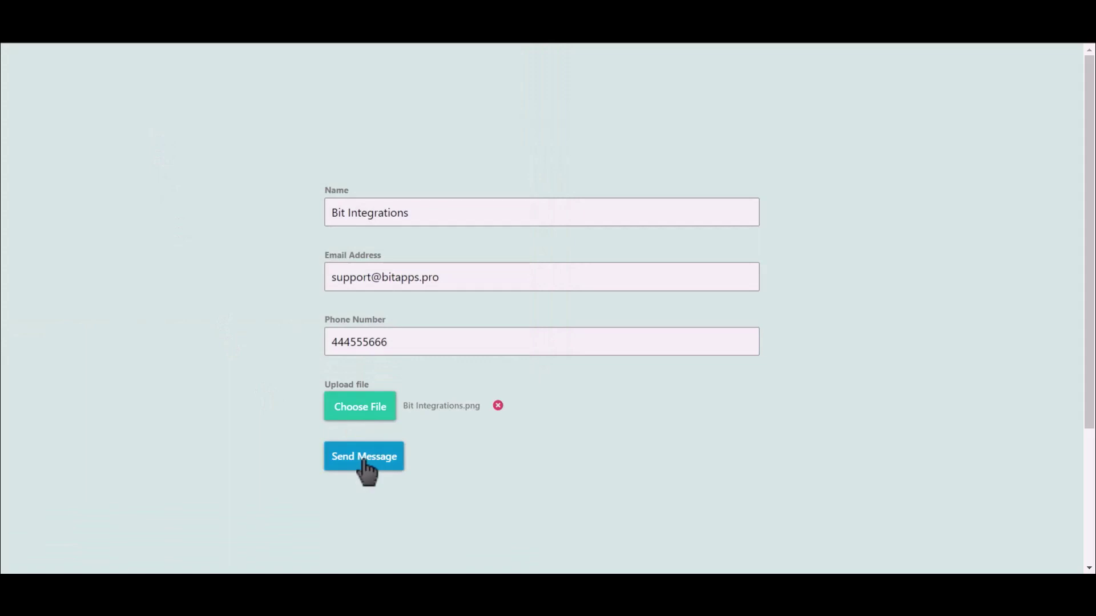
left_click(366, 457)
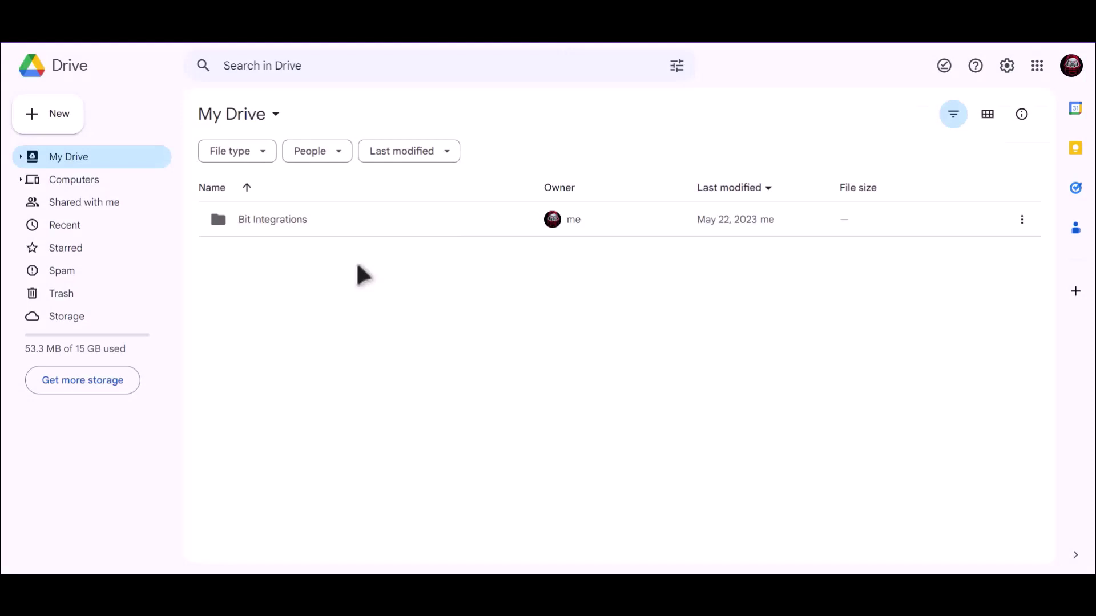
Step: Open the Bit Integrations folder in My Drive to reveal the uploaded Bit-Integrations.png image
left_click(255, 223)
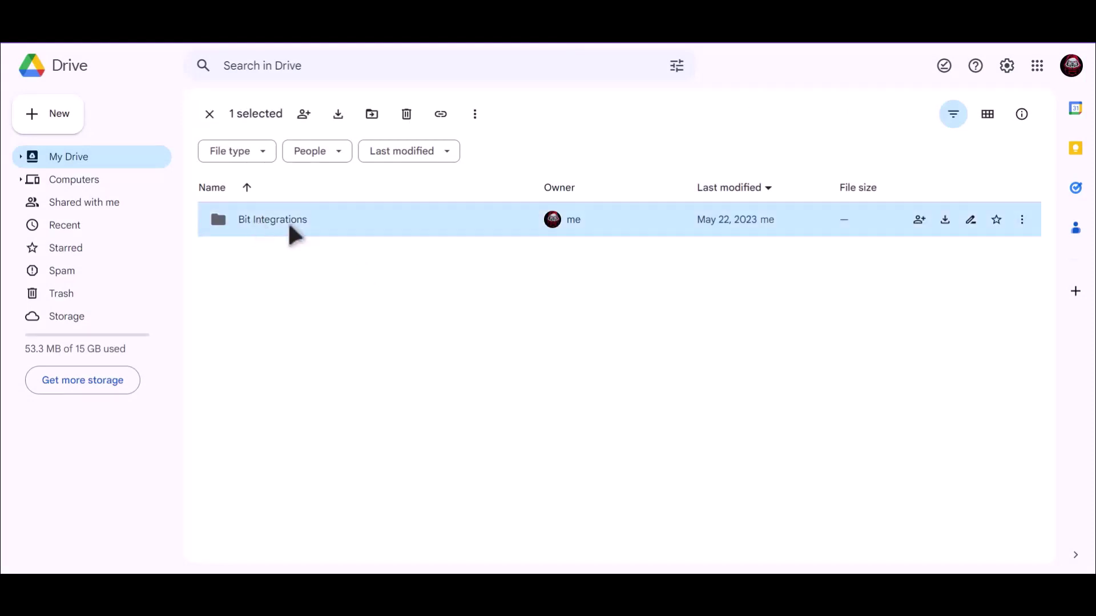
key("Return")
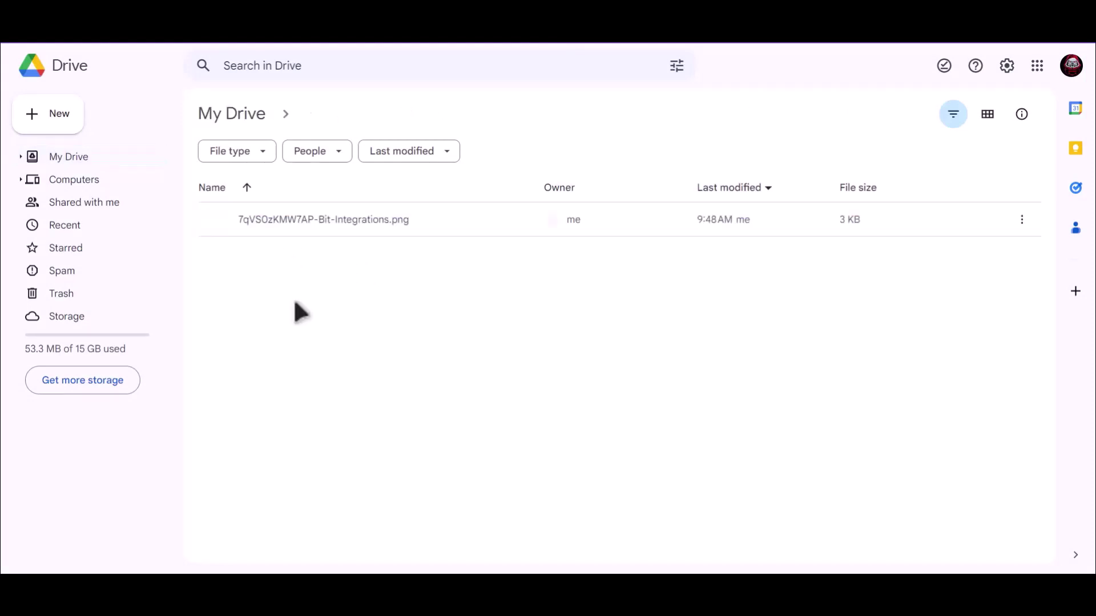